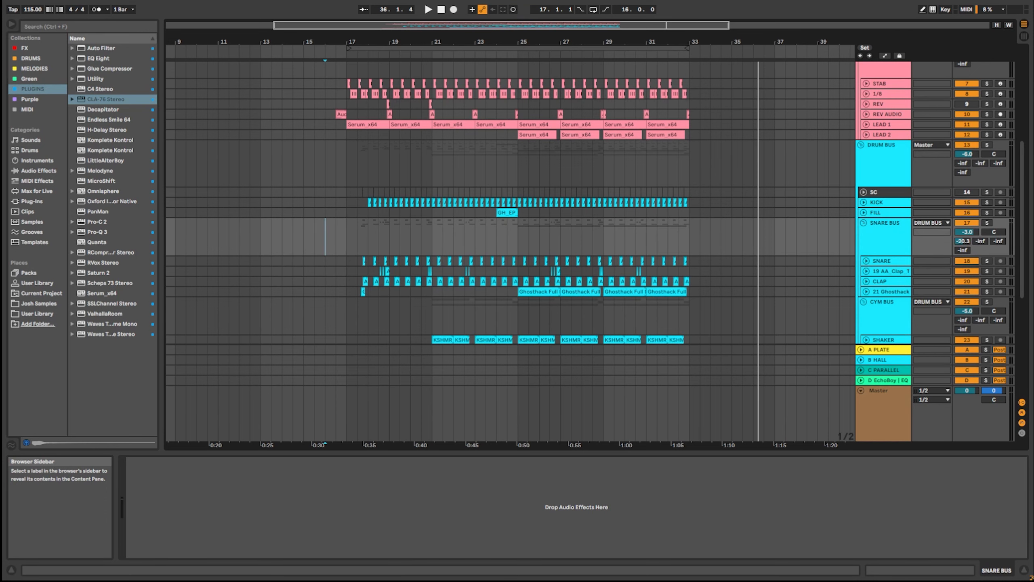
# - Unfold the STAB and 1/8 tracks in the DROP BUS group
pyautogui.scroll(5, 240, 275)
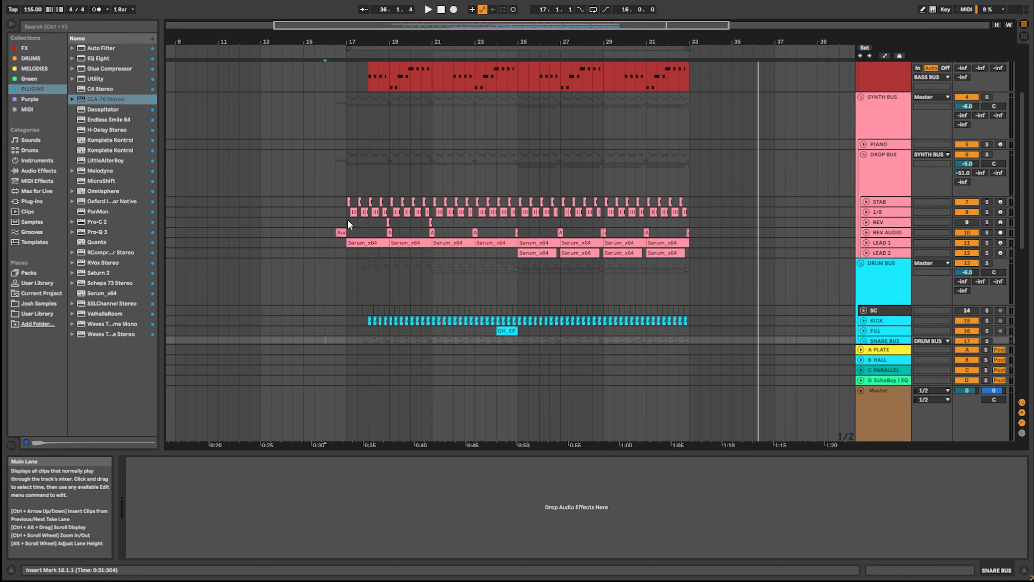
pyautogui.scroll(4, 347, 219)
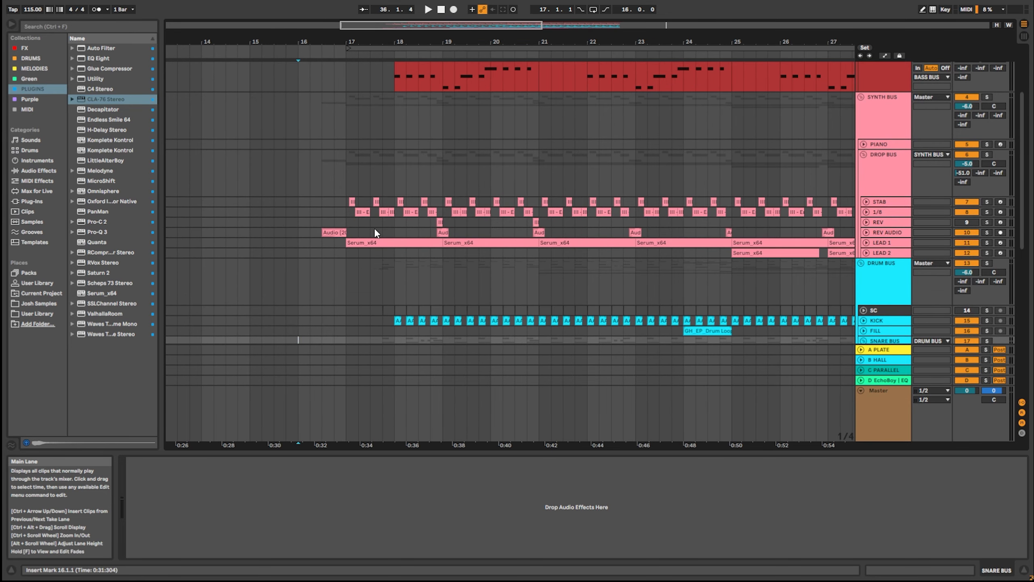
pyautogui.scroll(4, 374, 228)
pyautogui.click(865, 196)
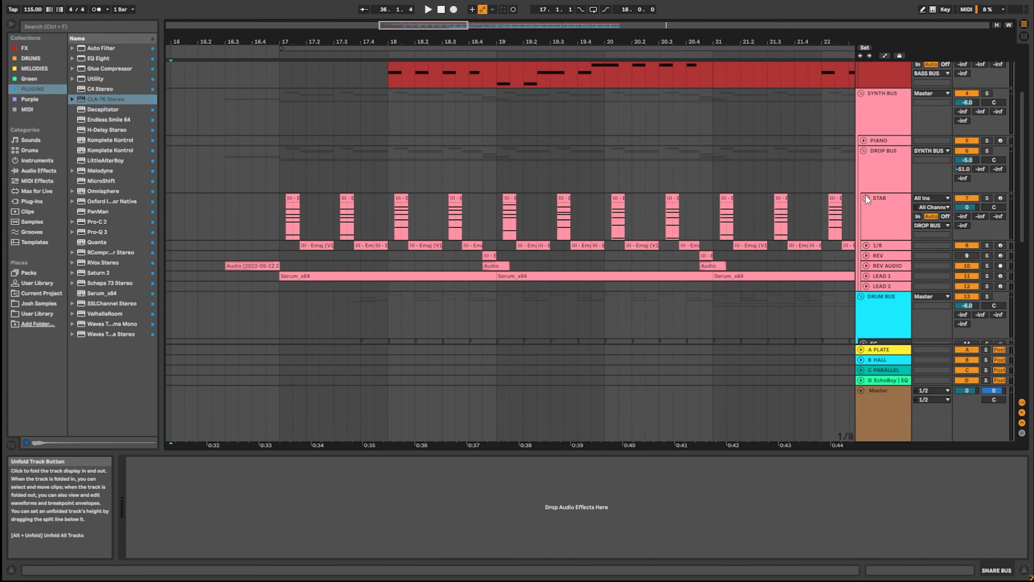
pyautogui.click(864, 246)
# - Solo the STAB and 1/8 tracks and play them together from bar 17
pyautogui.click(996, 198)
pyautogui.click(987, 197)
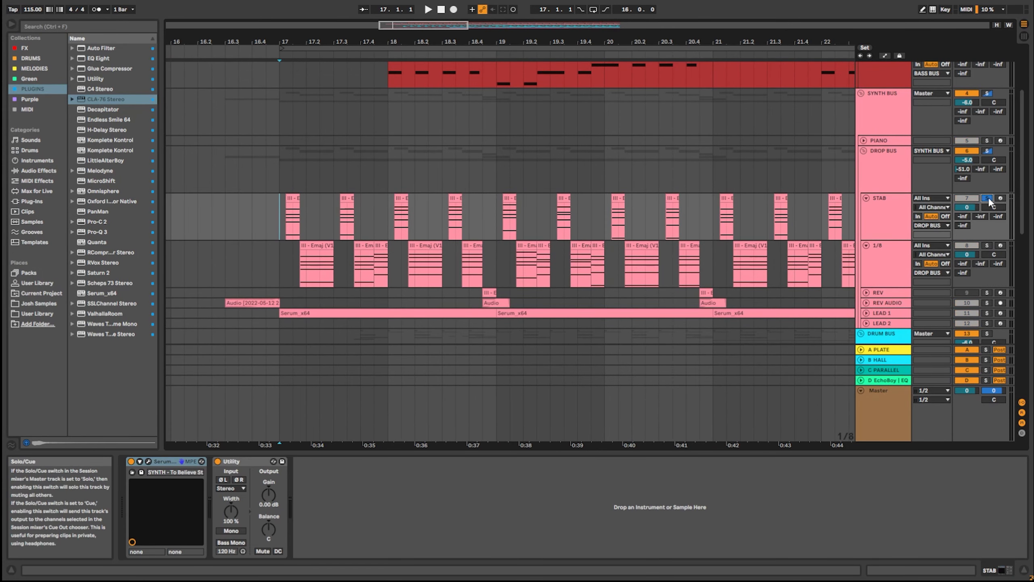
pyautogui.click(988, 245)
pyautogui.press('space')
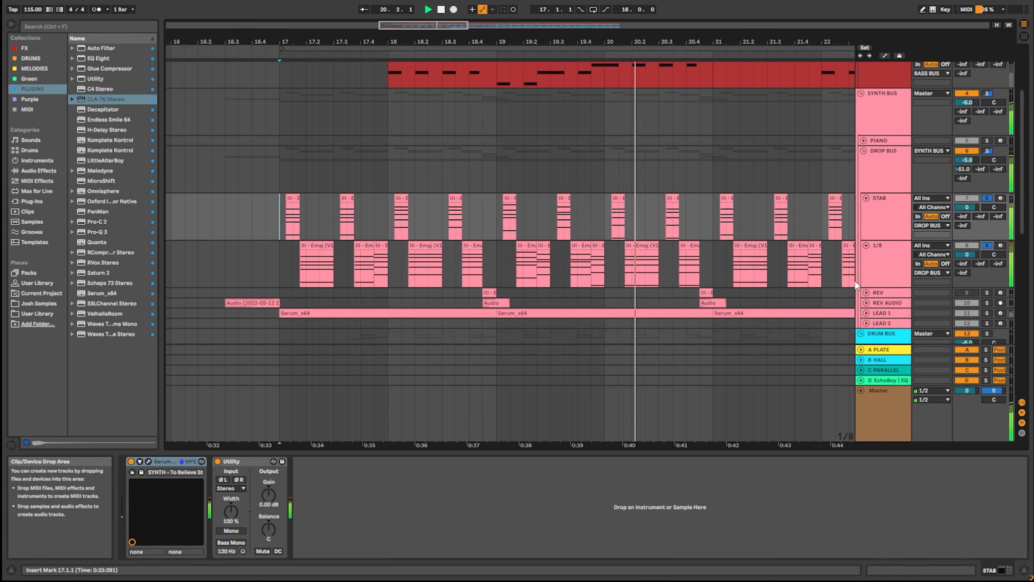
pyautogui.press('space')
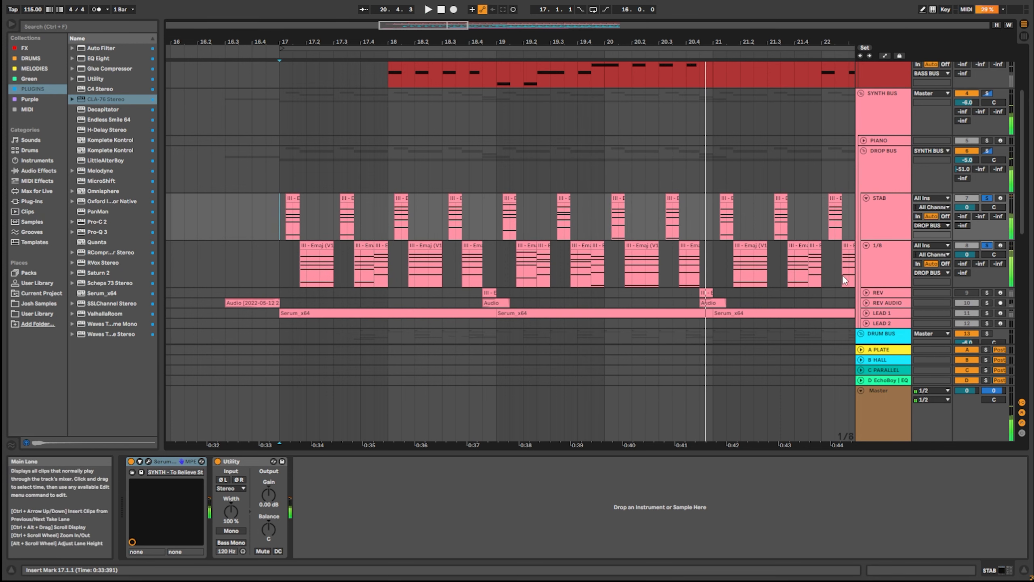
# - Unfold the REV and REV AUDIO tracks to expose the clips just before bar 19
pyautogui.click(865, 292)
pyautogui.scroll(-1, 473, 305)
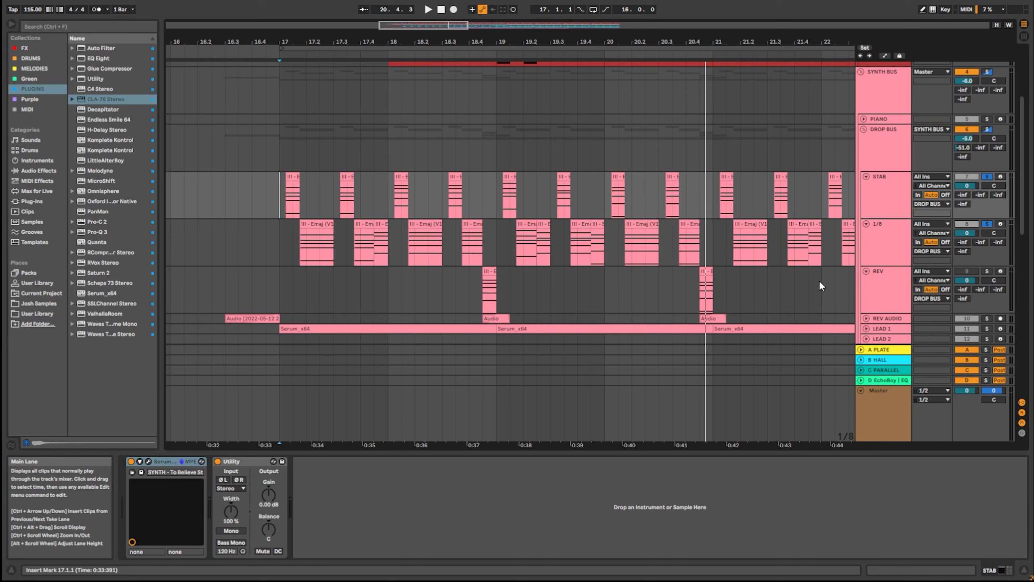
pyautogui.moveTo(481, 289); pyautogui.dragTo(491, 285)
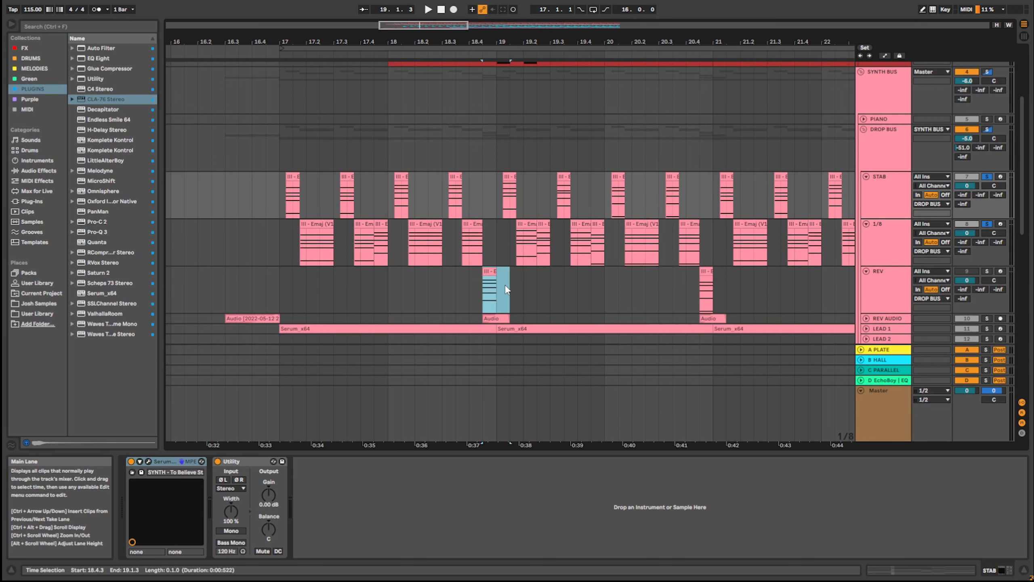
pyautogui.scroll(-2, 493, 283)
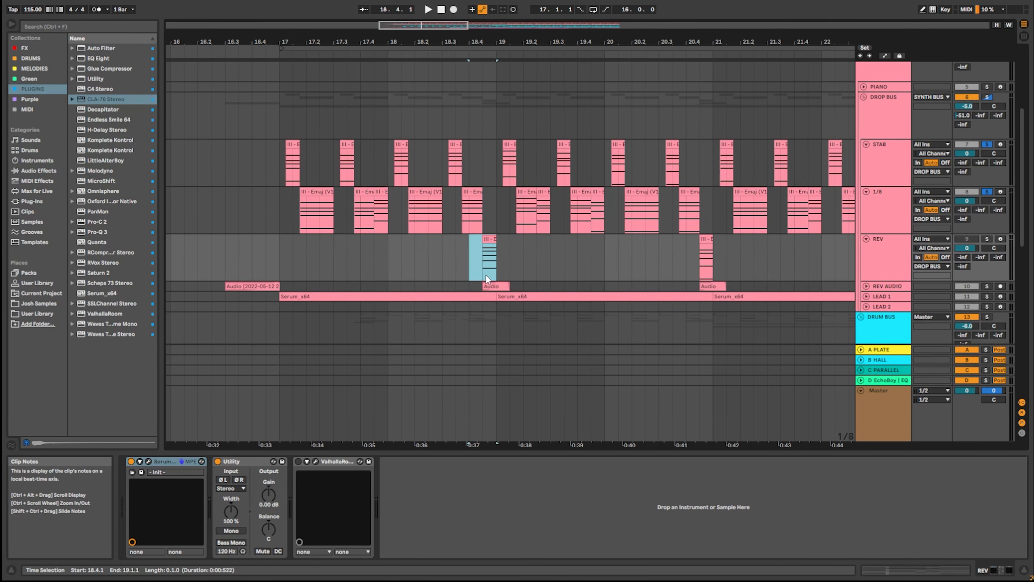
pyautogui.click(866, 285)
# - Solo the REV track and audition its chord clip from 18.4.3
pyautogui.moveTo(468, 305); pyautogui.dragTo(512, 301)
pyautogui.click(491, 310)
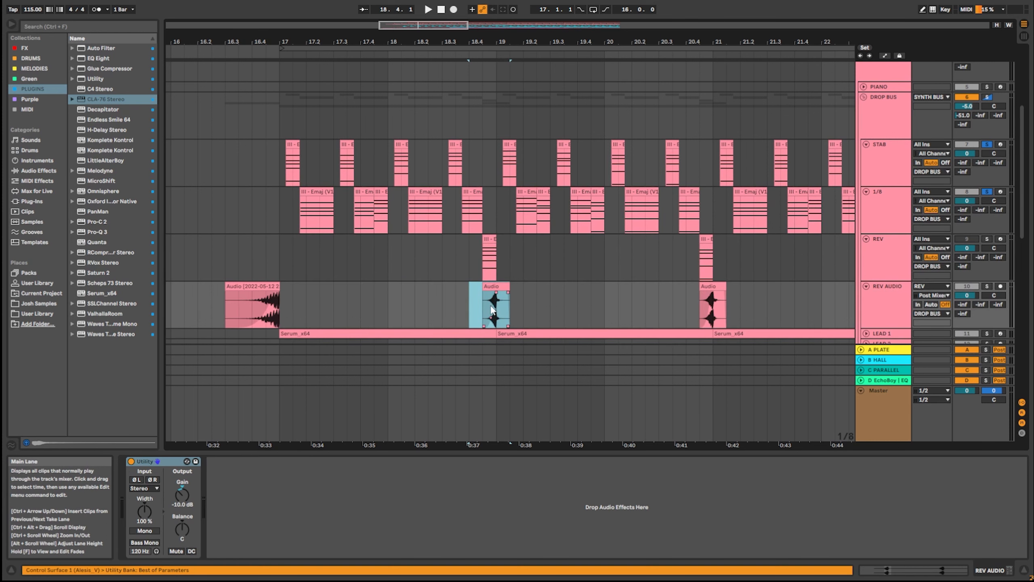
pyautogui.click(483, 304)
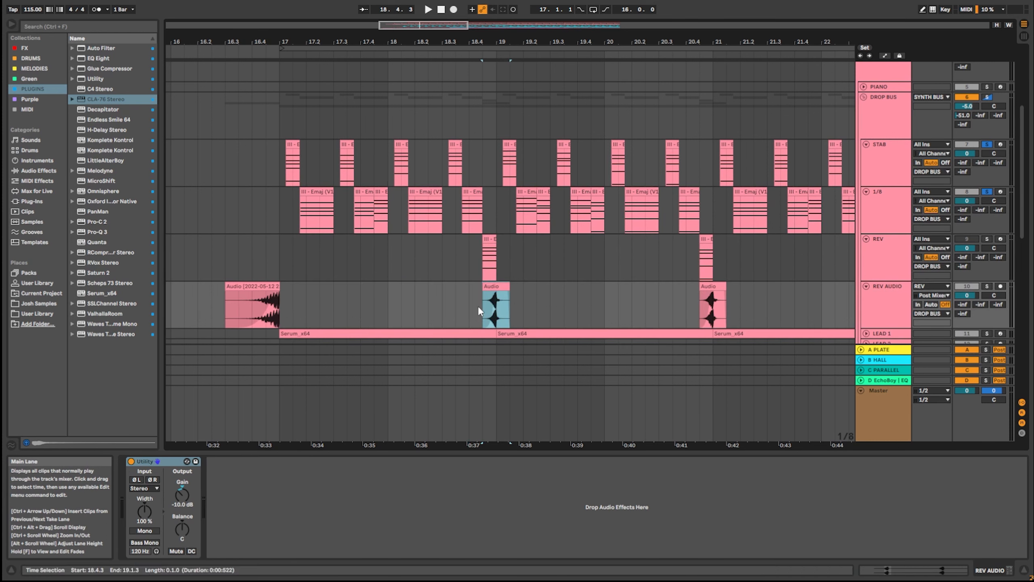
pyautogui.press('z')
pyautogui.click(987, 239)
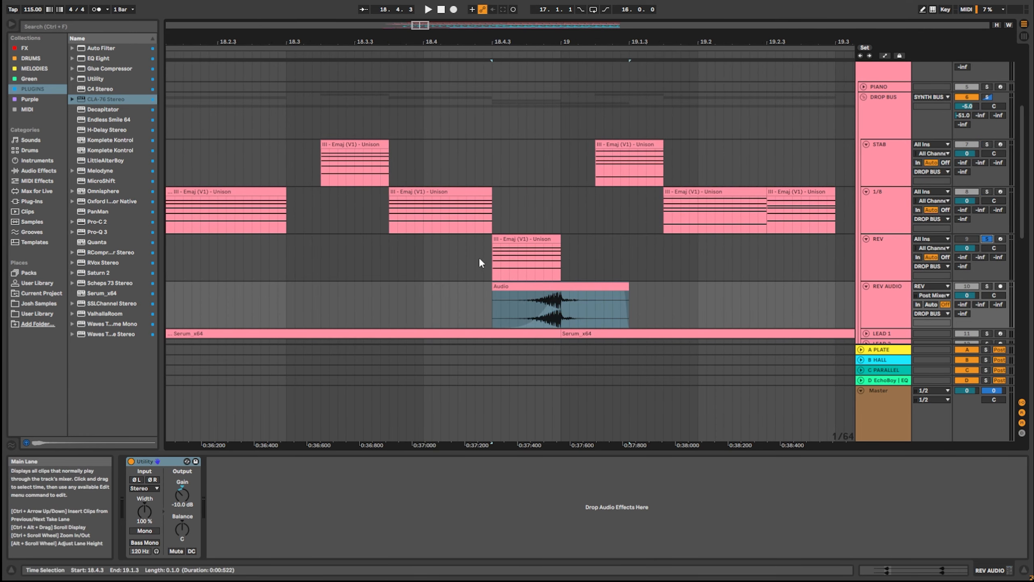
pyautogui.click(495, 254)
pyautogui.press('space')
pyautogui.press('space')
# - Switch the solo to the REV AUDIO track and audition the reversed clip from 18.4.3
pyautogui.click(986, 286)
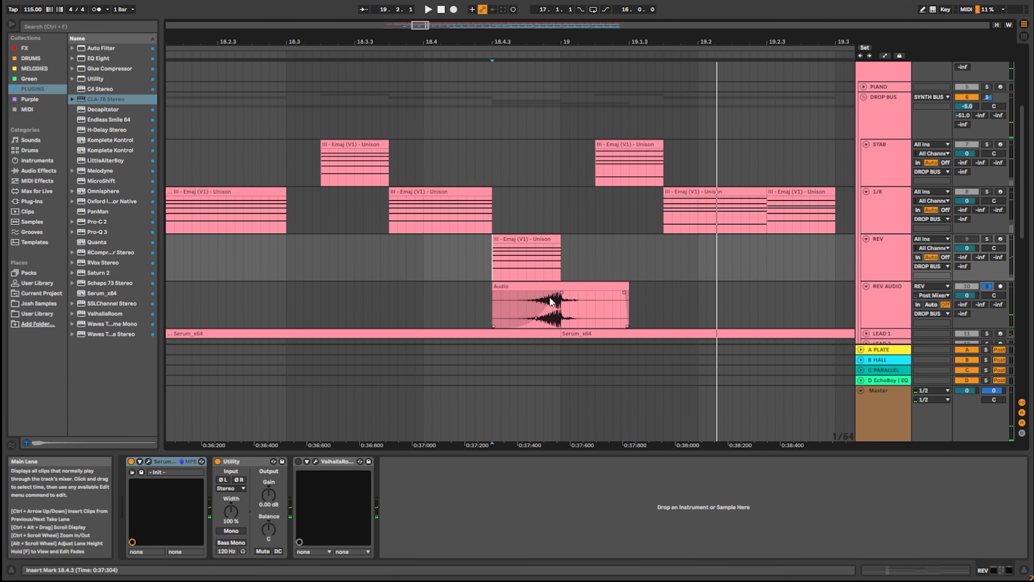
pyautogui.click(498, 307)
pyautogui.press('space')
pyautogui.press('x')
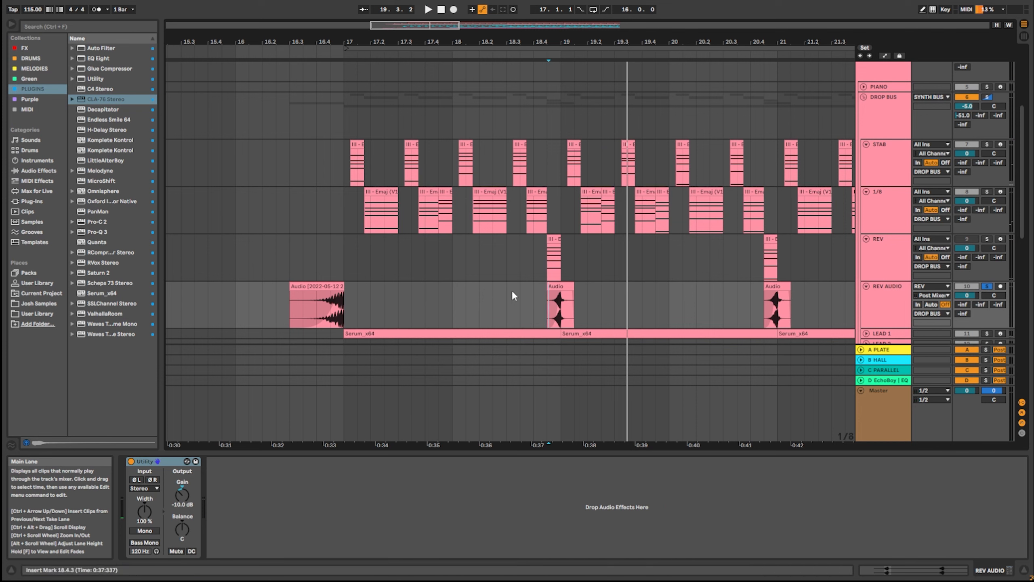
# - Mark the reversed clip's swell from 18.4.3 to 19.1.1 and clear the solo on the REV AUDIO track
pyautogui.moveTo(546, 304); pyautogui.dragTo(569, 306)
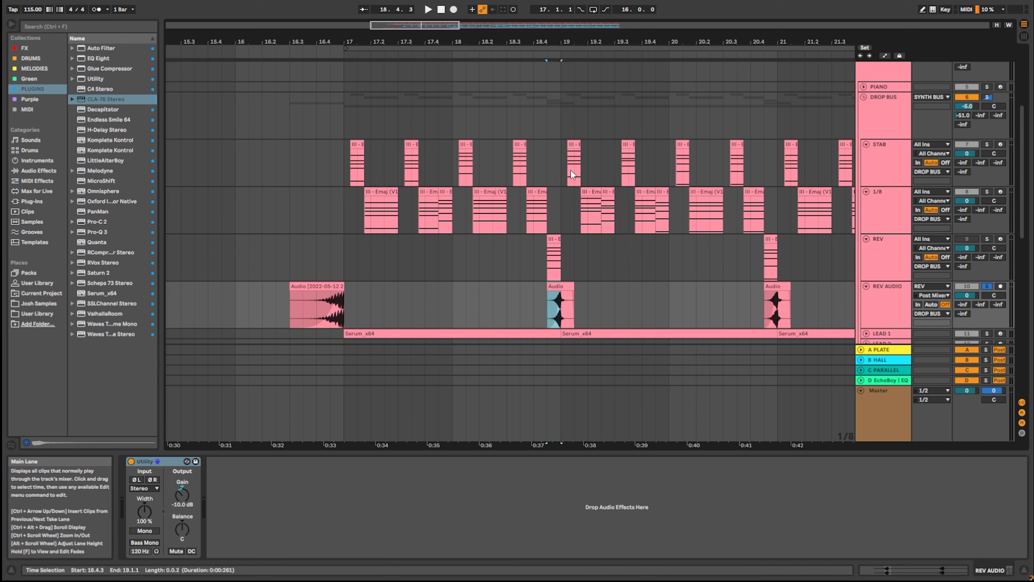
pyautogui.moveTo(561, 204); pyautogui.dragTo(697, 155)
pyautogui.click(679, 166)
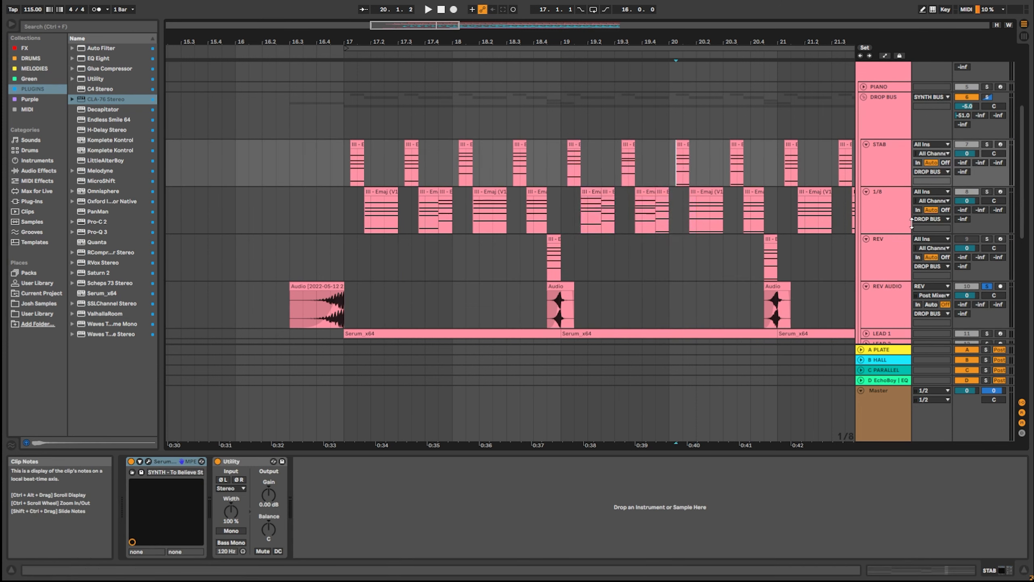
pyautogui.click(987, 286)
# - Open the Serum instruments of the STAB and 1/8 tracks and arrange their windows side by side
pyautogui.click(883, 163)
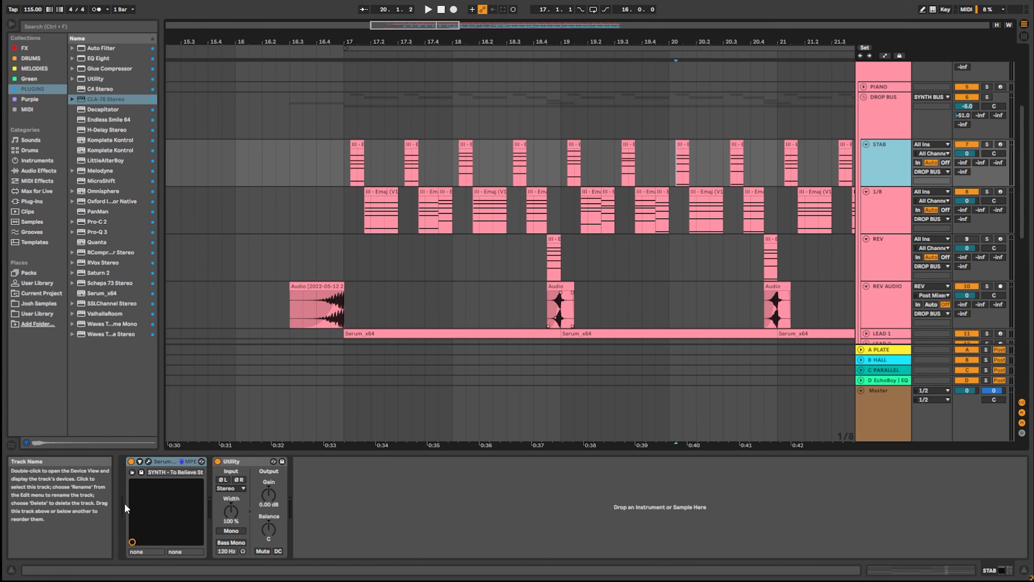
pyautogui.click(148, 461)
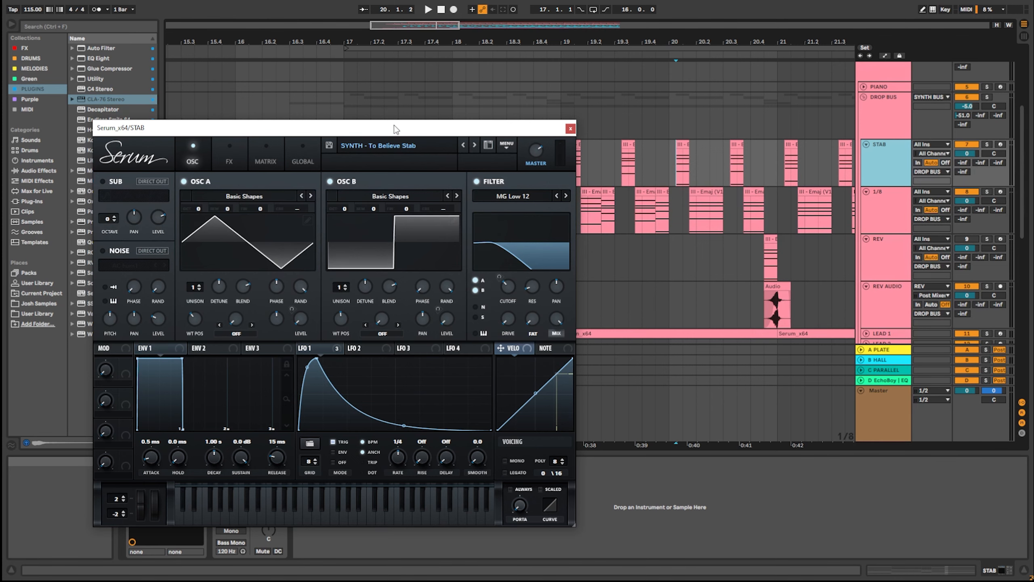
pyautogui.click(881, 212)
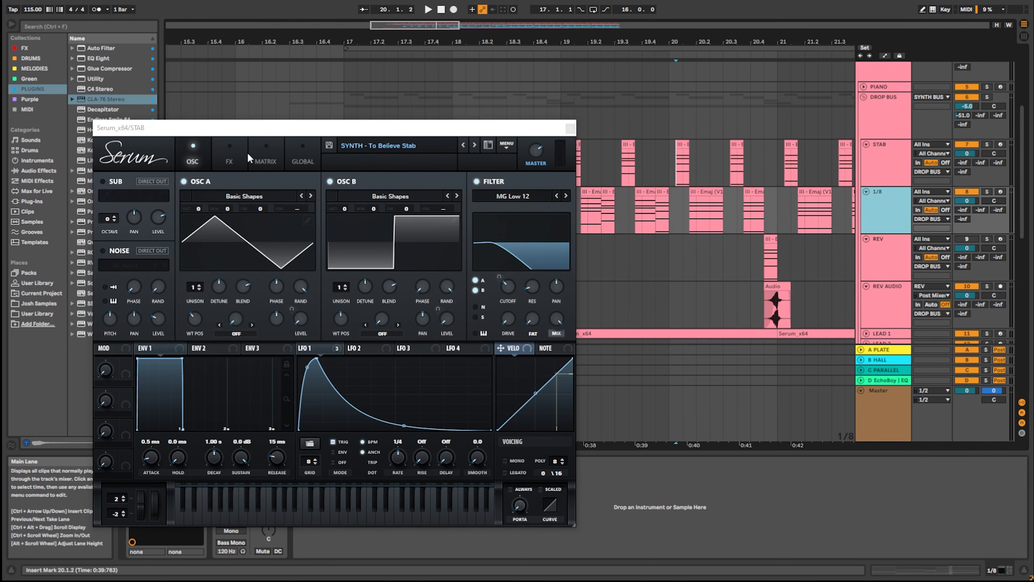
pyautogui.moveTo(278, 130); pyautogui.dragTo(278, 54)
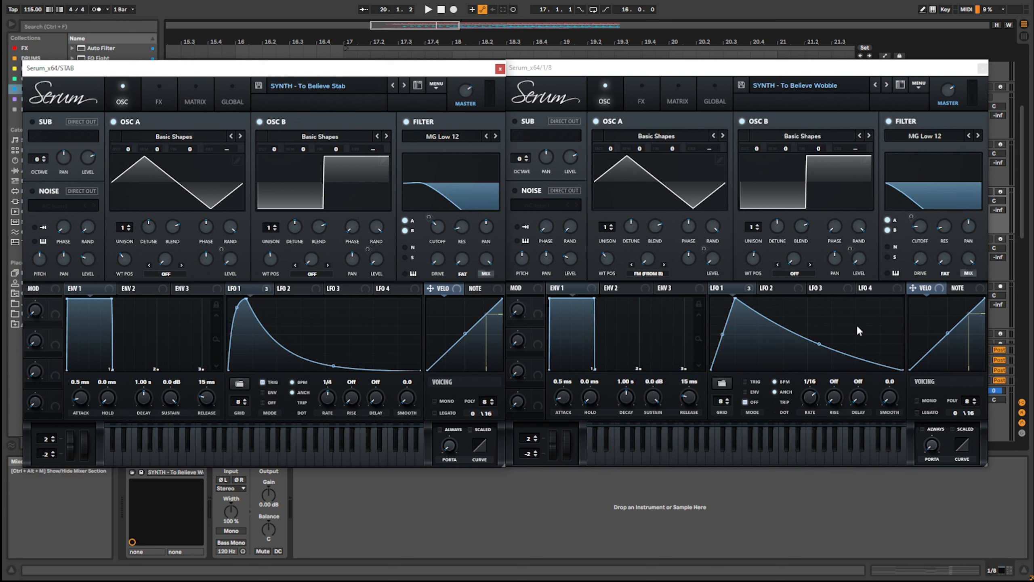
# - Inspect the LFO 1 modulation in both Serum instances and the effects used in the STAB patch
pyautogui.click(730, 290)
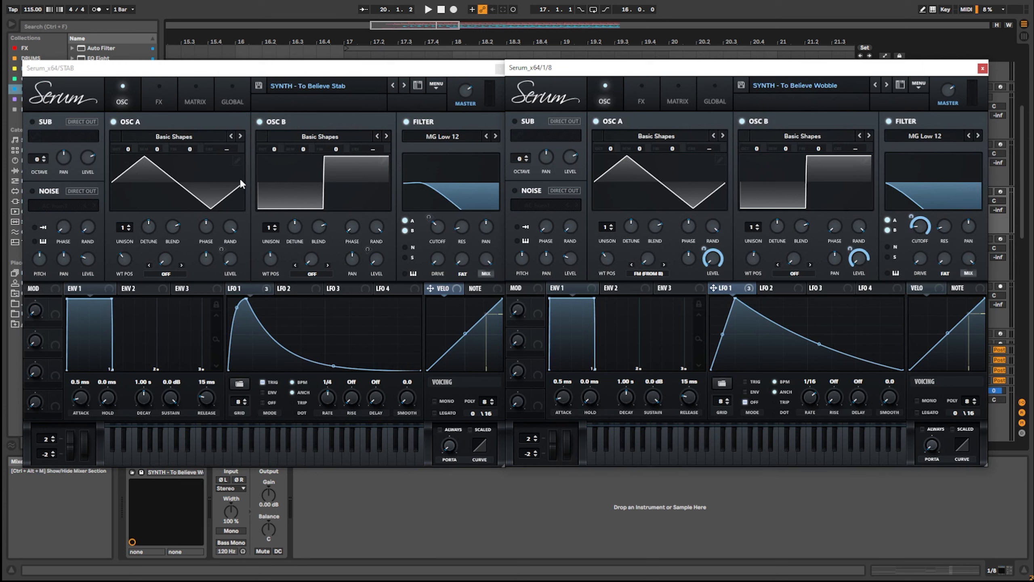
pyautogui.click(249, 288)
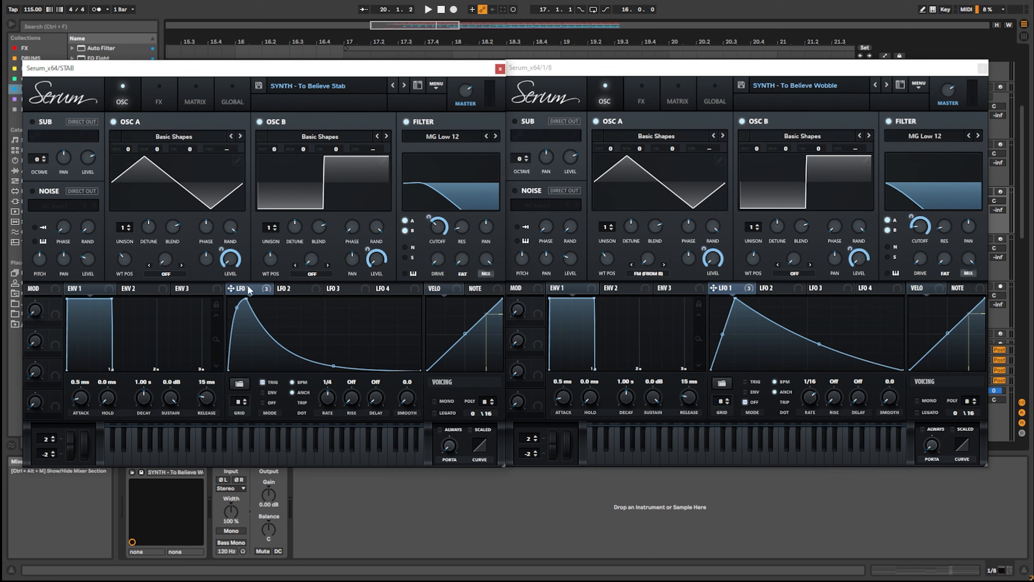
pyautogui.click(159, 95)
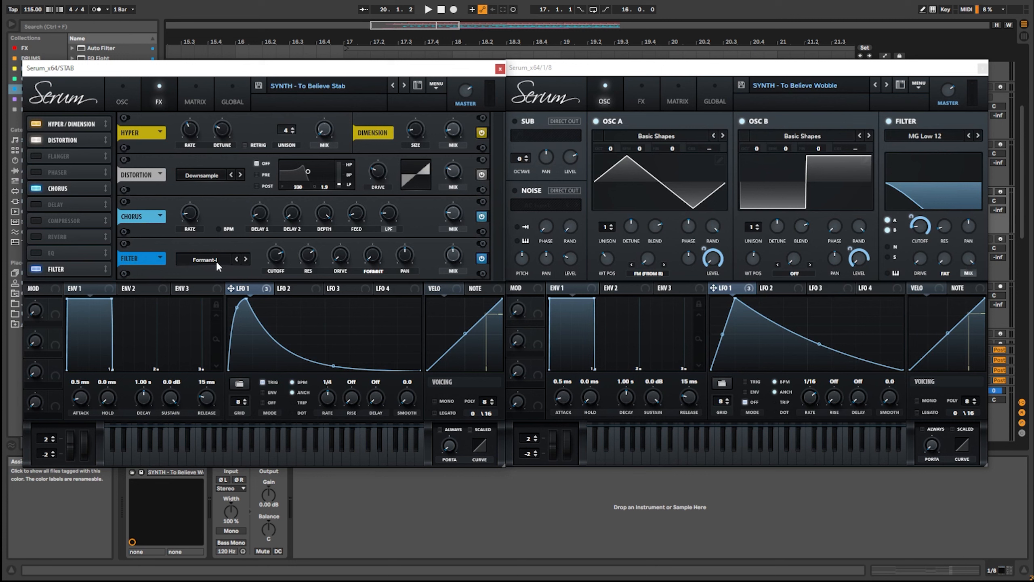
# - Close both Serum windows and display the DROP BUS effects chain
pyautogui.click(500, 69)
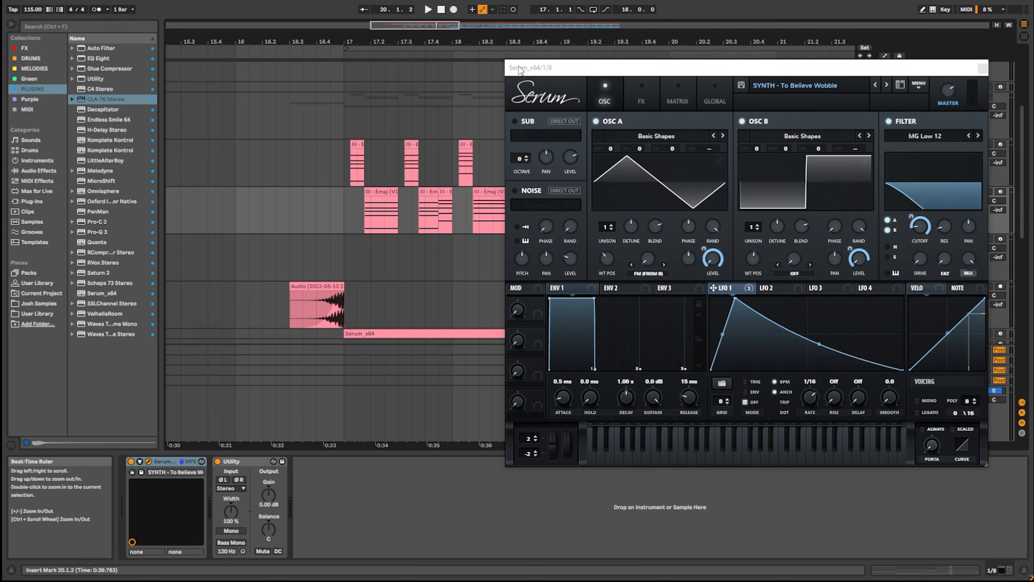
pyautogui.click(981, 69)
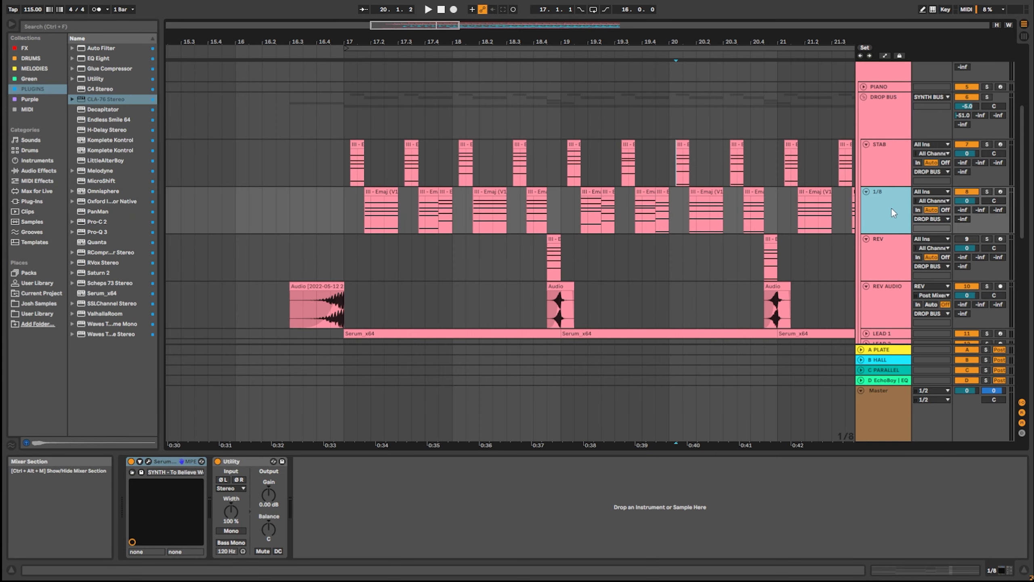
pyautogui.click(895, 117)
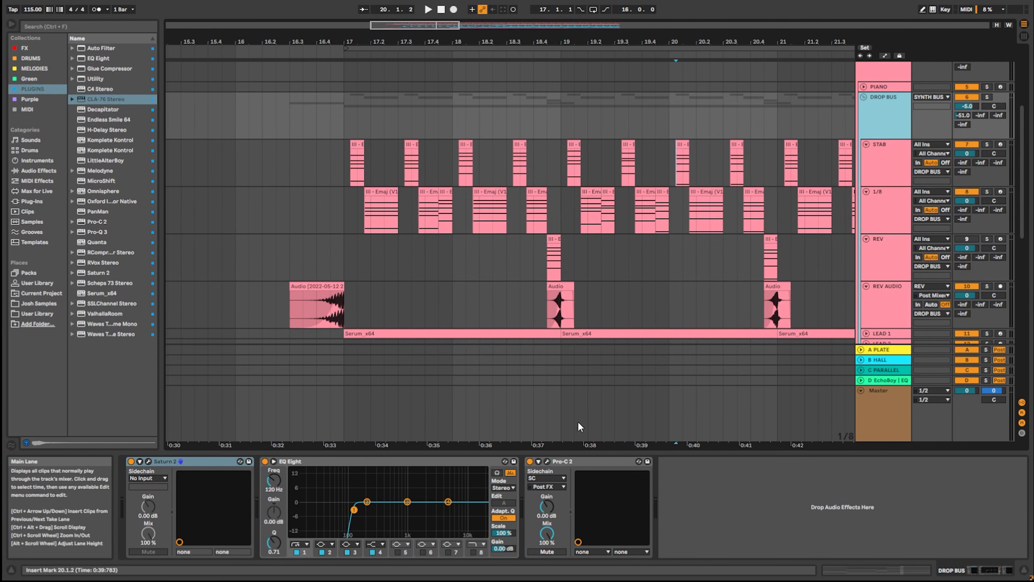
# - Unfold the LEAD 1 track, solo it and play its melody from bar 17
pyautogui.scroll(-3, 755, 184)
pyautogui.scroll(-4, 855, 237)
pyautogui.click(866, 237)
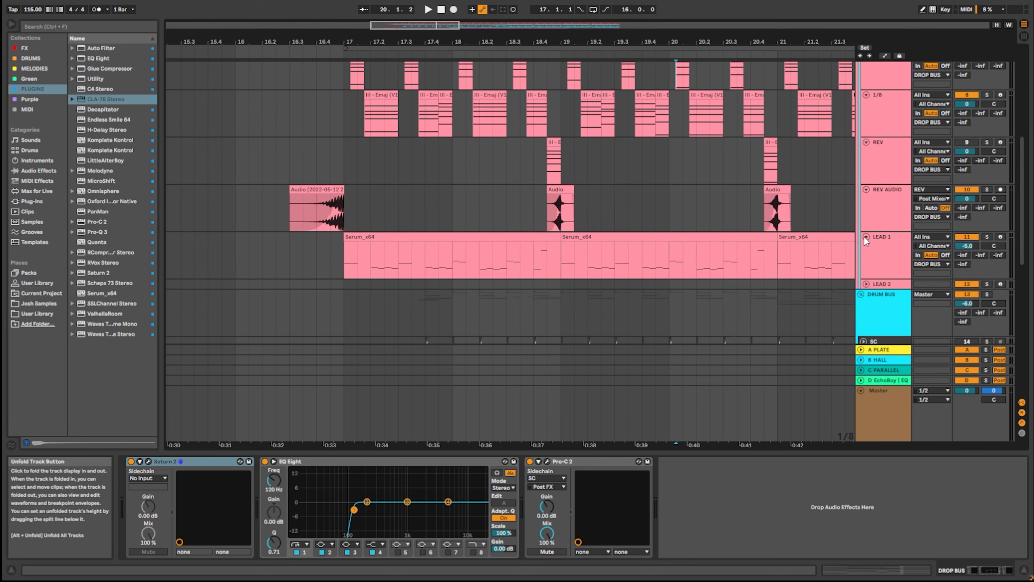
pyautogui.click(346, 253)
pyautogui.scroll(-5, 358, 233)
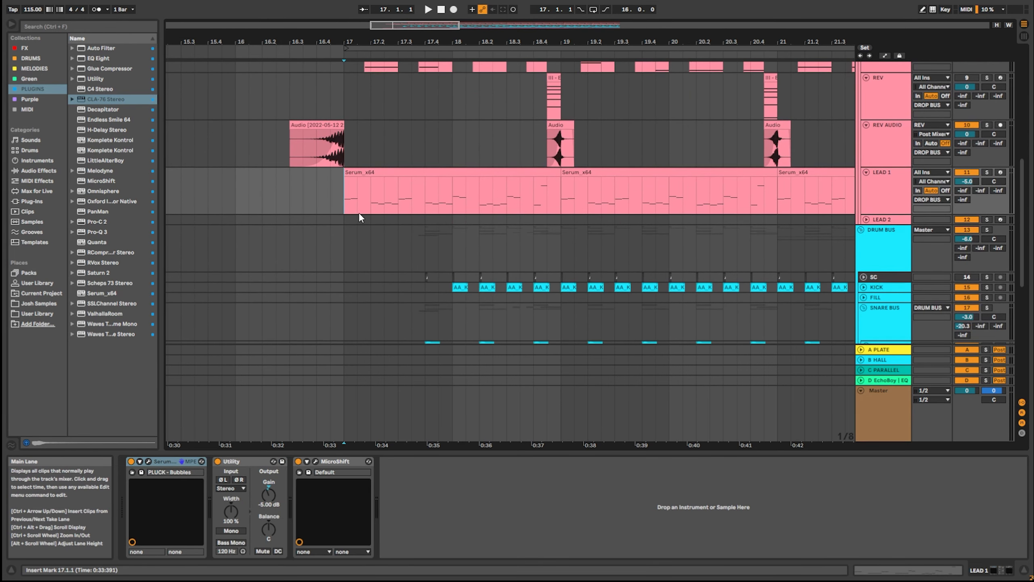
pyautogui.click(987, 173)
pyautogui.press('space')
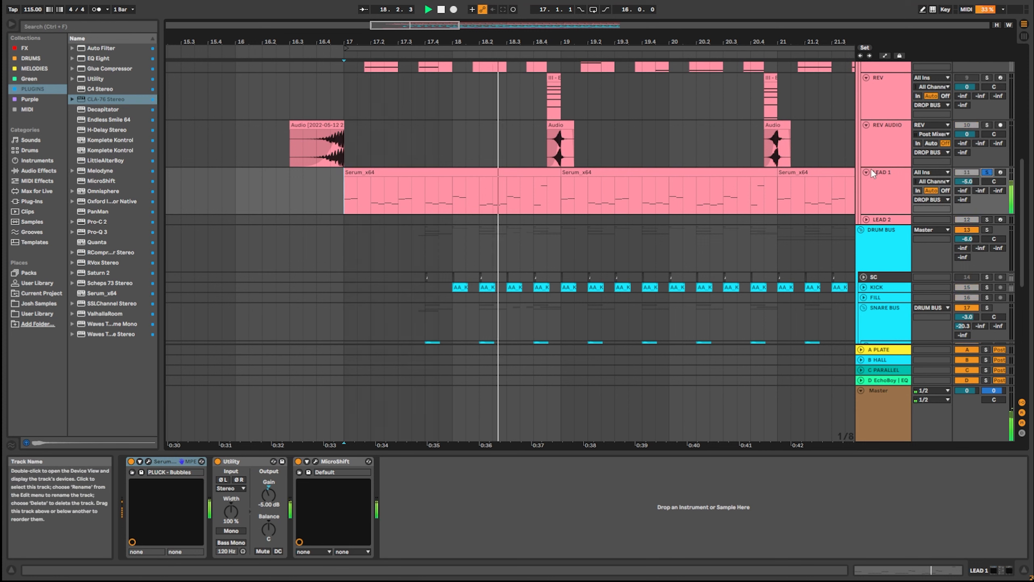
pyautogui.press('space')
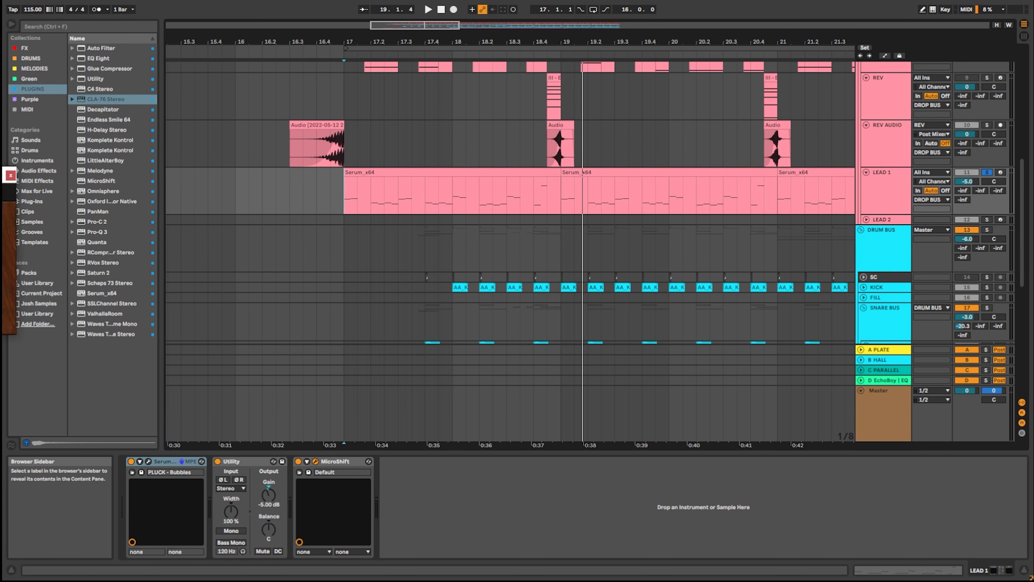
# - Inspect the MicroShift effect on LEAD 1, close it, and view the track's Serum pluck patch
pyautogui.click(315, 461)
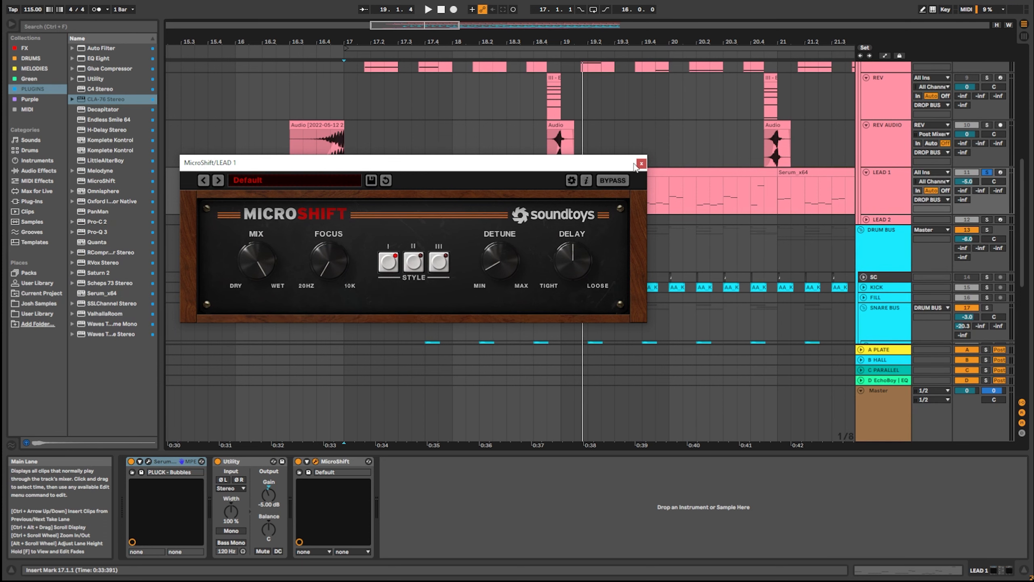
pyautogui.click(639, 164)
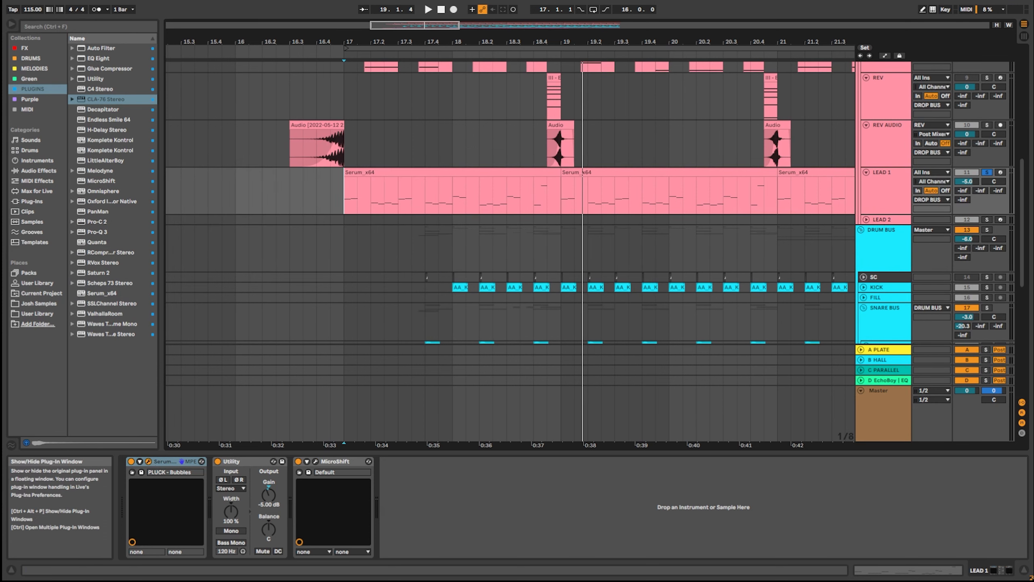
pyautogui.click(148, 462)
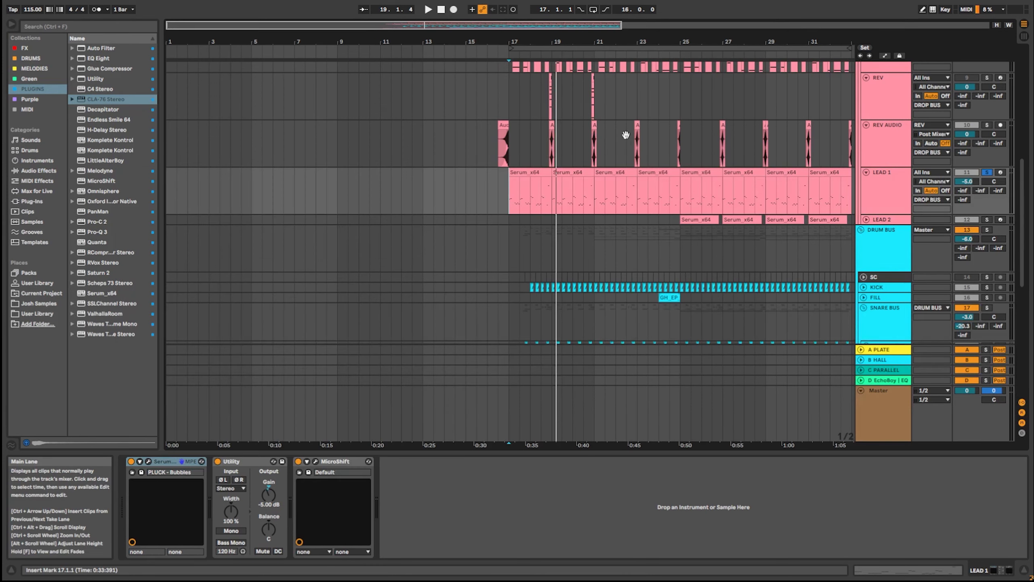
# - Unfold the LEAD 2 track and place the insert marker at the start of its first clip, bar 25
pyautogui.moveTo(624, 135); pyautogui.dragTo(432, 153)
pyautogui.scroll(5, 526, 138)
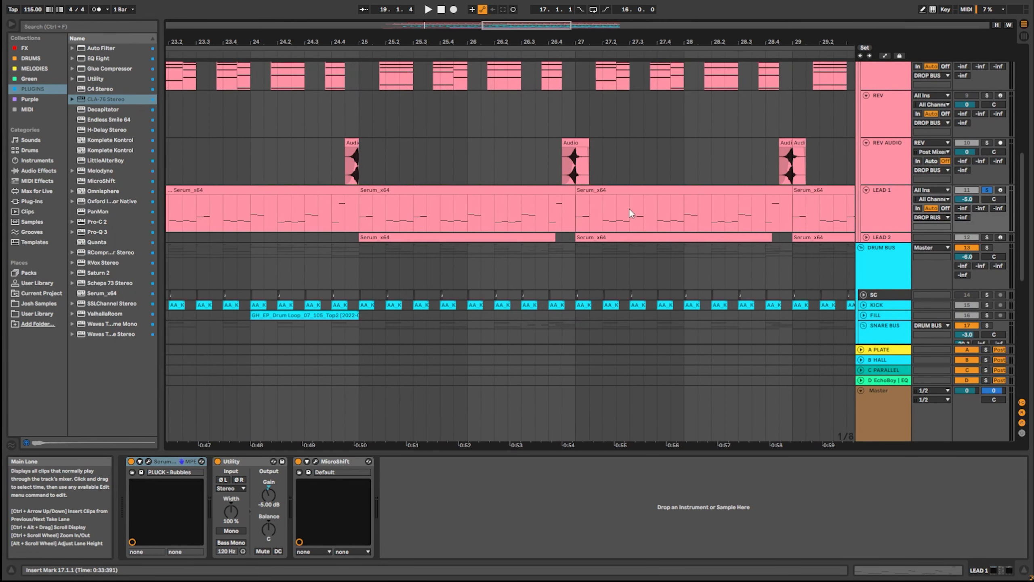
pyautogui.click(866, 237)
pyautogui.click(353, 271)
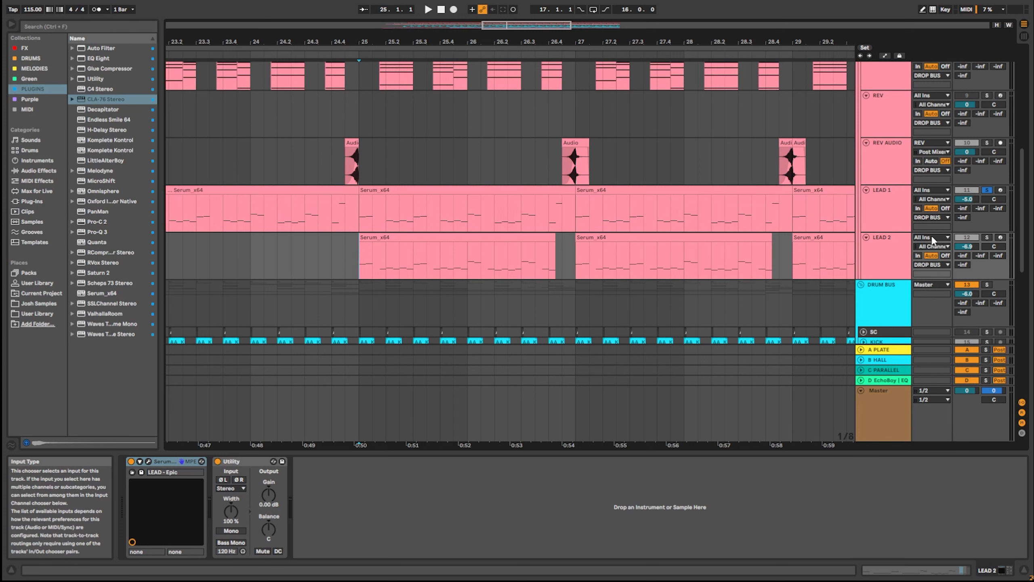
# - Inspect the Serum patch on the LEAD 2 track and close its window
pyautogui.click(887, 246)
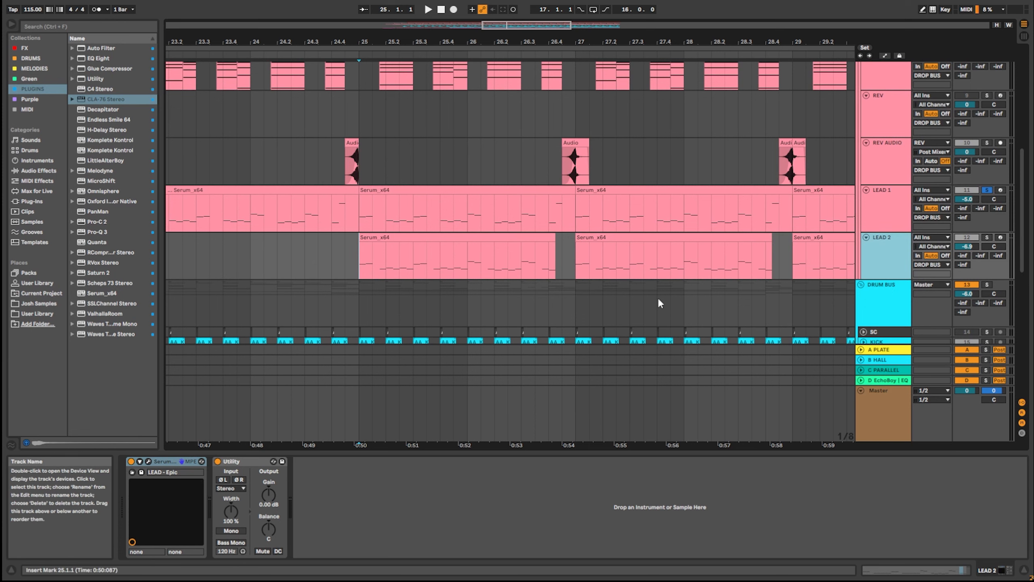
pyautogui.click(148, 461)
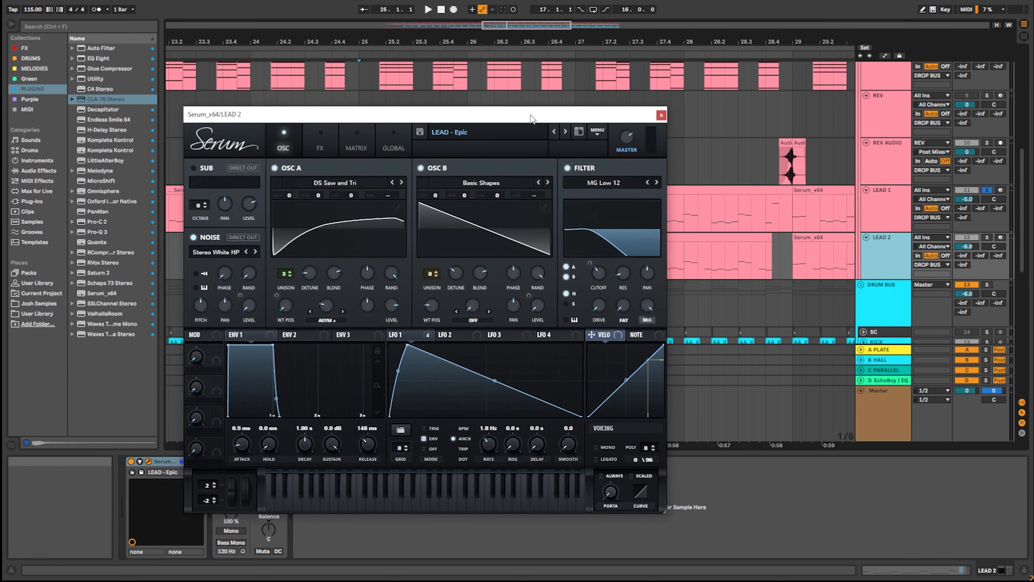
pyautogui.moveTo(531, 118); pyautogui.dragTo(536, 117)
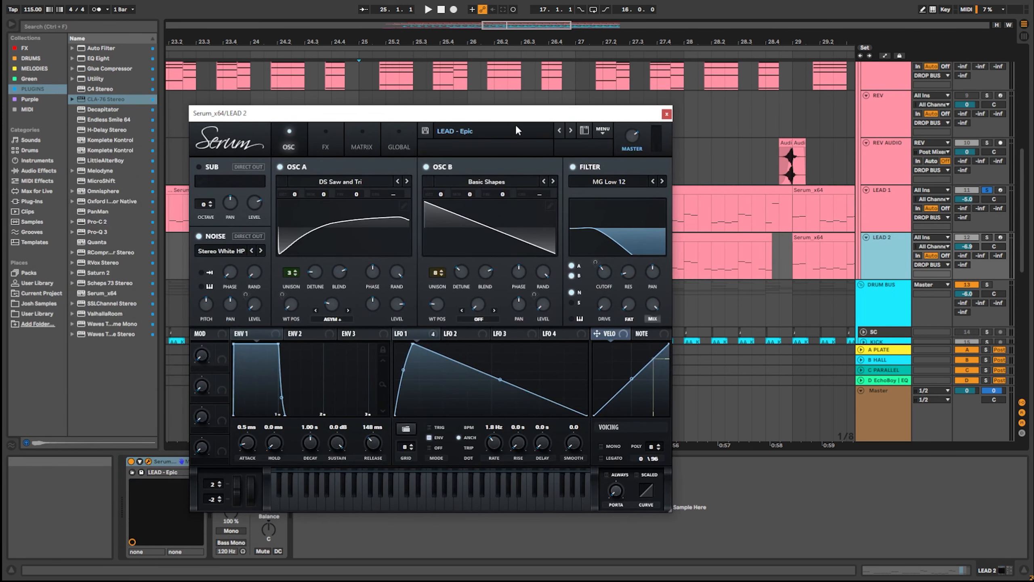
pyautogui.click(666, 114)
# - Play the LEAD 2 melody in solo from bar 25, unsolo the track and stop playback
pyautogui.press('space')
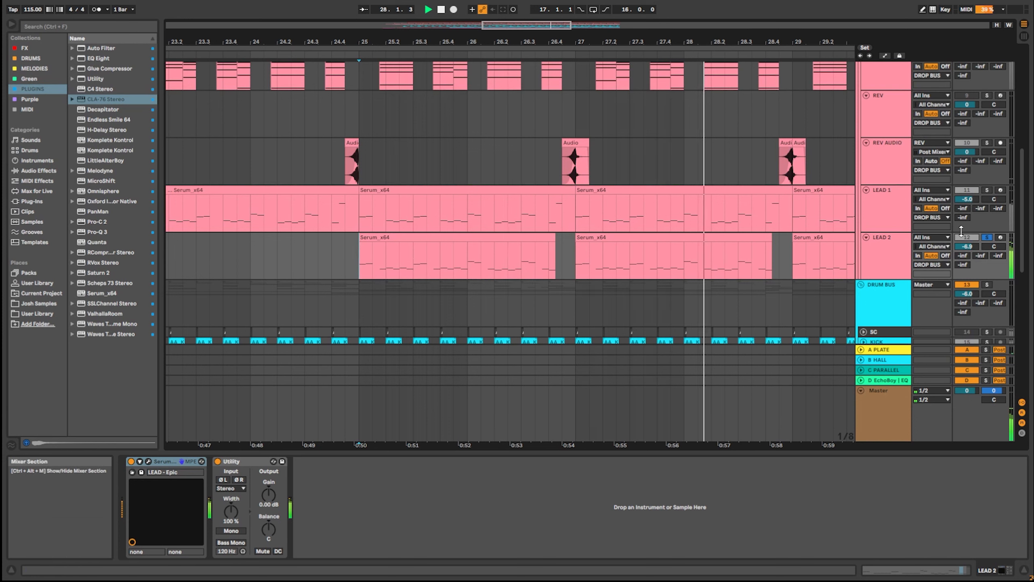
pyautogui.click(986, 237)
pyautogui.press('space')
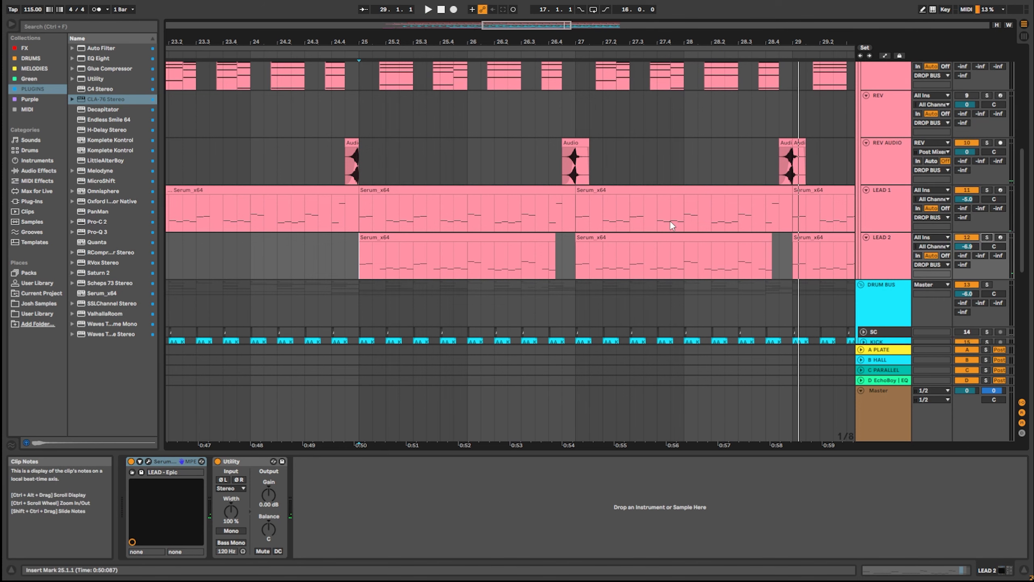
# - Fit the whole arrangement in view and solo the SYNTH BUS group
pyautogui.press('w')
pyautogui.scroll(6, 695, 192)
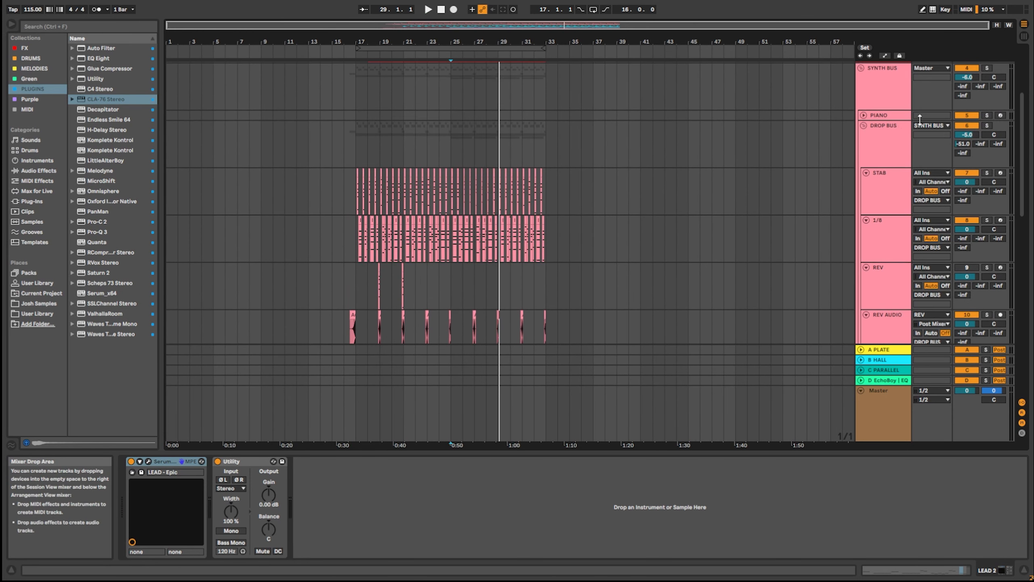
pyautogui.scroll(2, 920, 118)
pyautogui.click(987, 111)
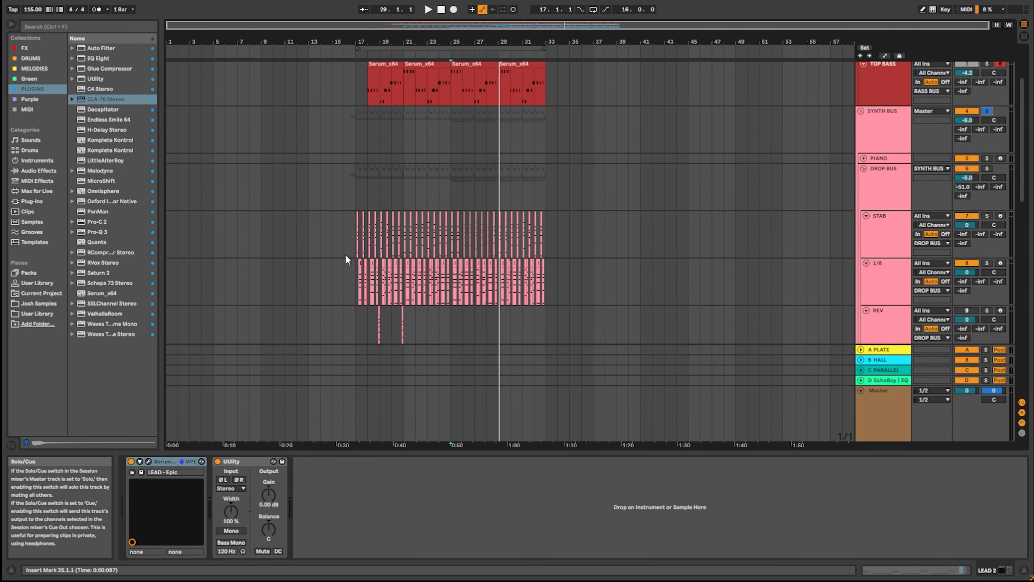
# - View the Serum sub bass patch on the SUB track and close its window
pyautogui.scroll(3, 353, 243)
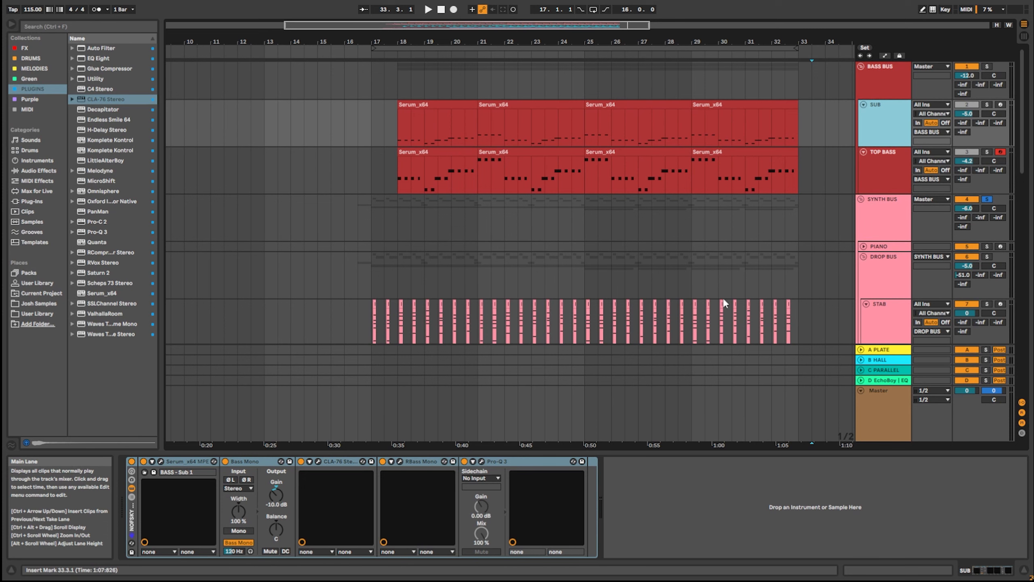
pyautogui.click(161, 462)
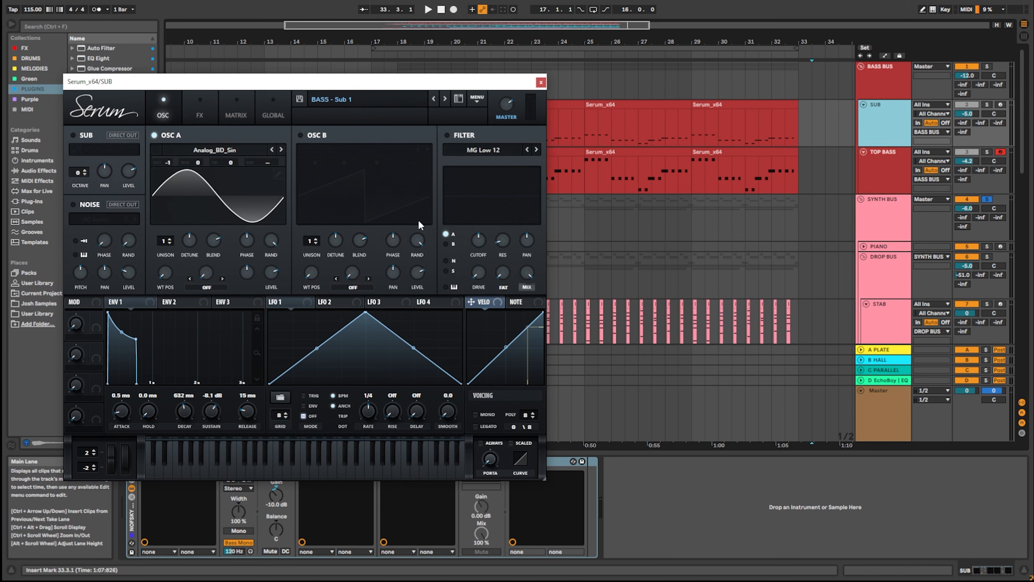
pyautogui.click(540, 82)
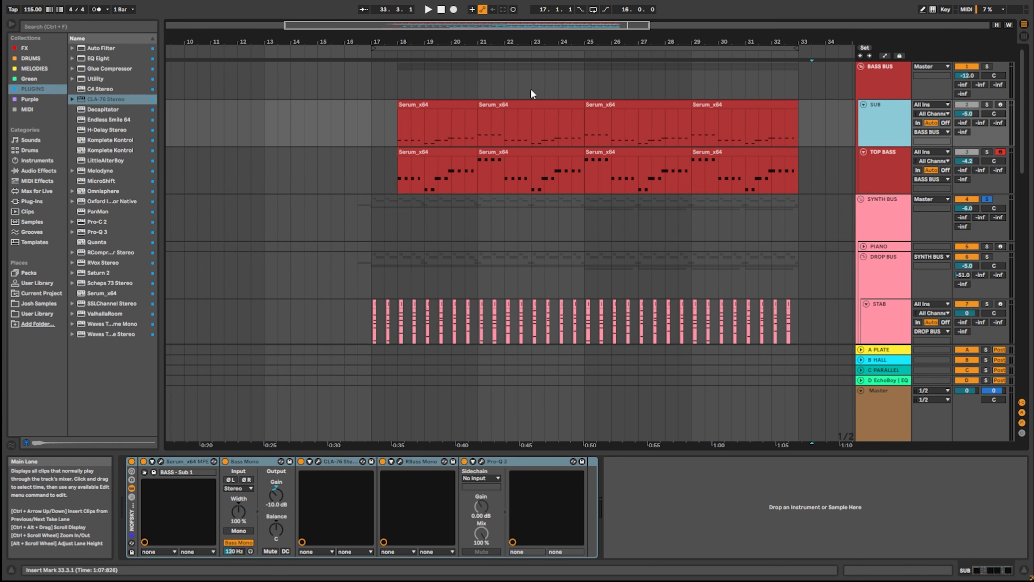
# - Inspect the CLA-76, RBass and Pro-Q 3 settings on the SUB track, including the EQ's high-cut band, and close all three windows
pyautogui.click(318, 461)
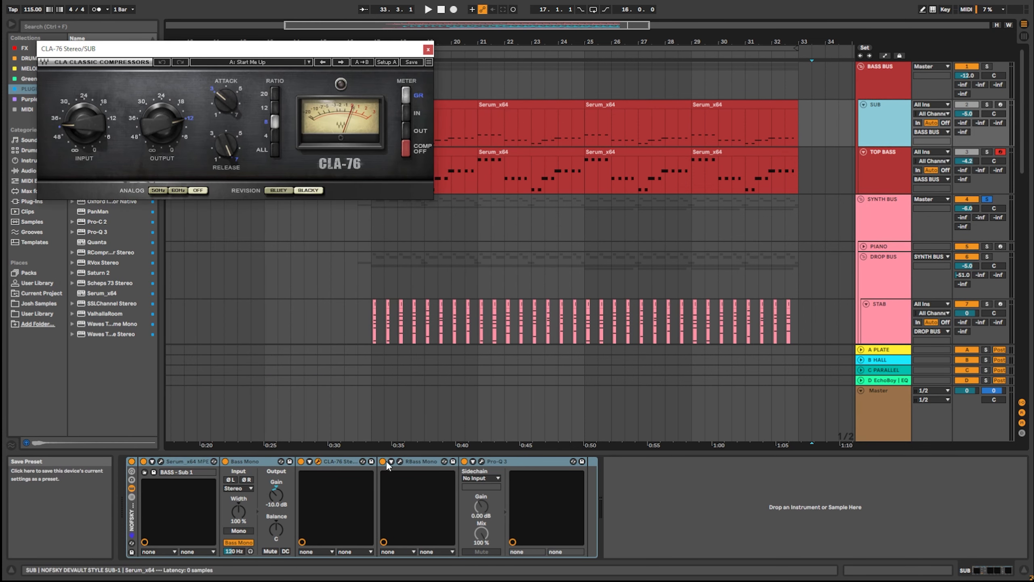
pyautogui.click(400, 462)
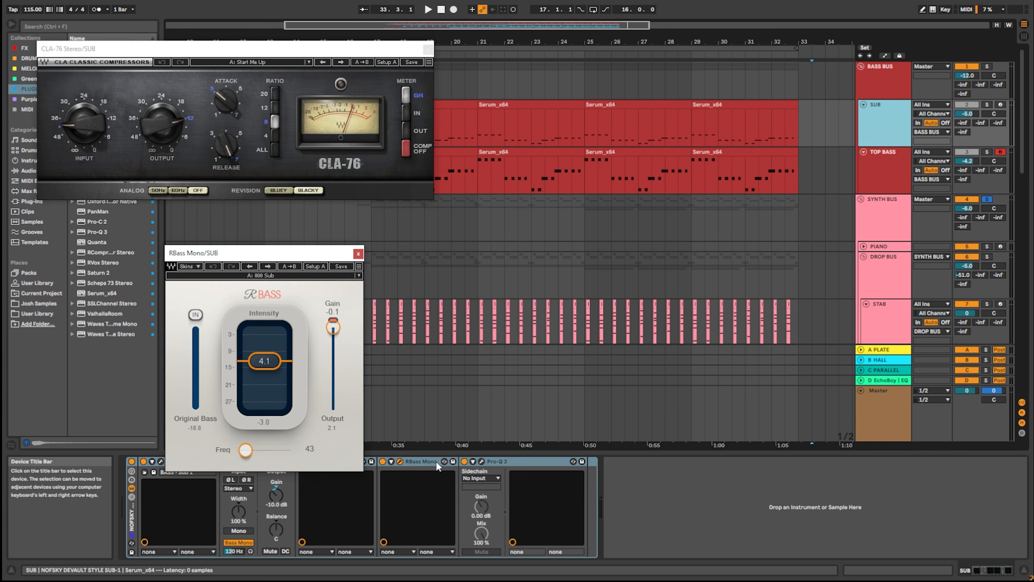
pyautogui.click(481, 461)
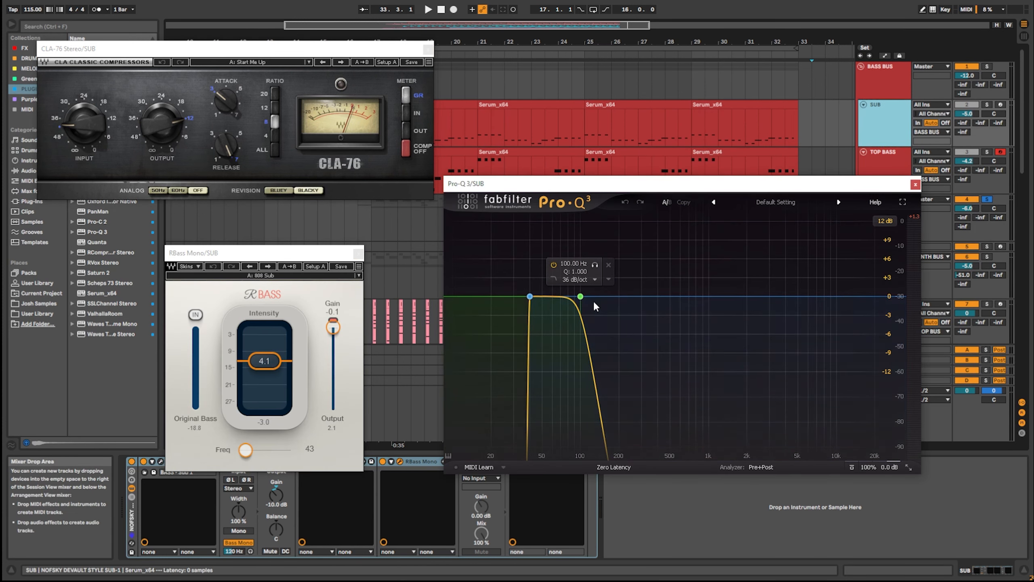
pyautogui.click(580, 296)
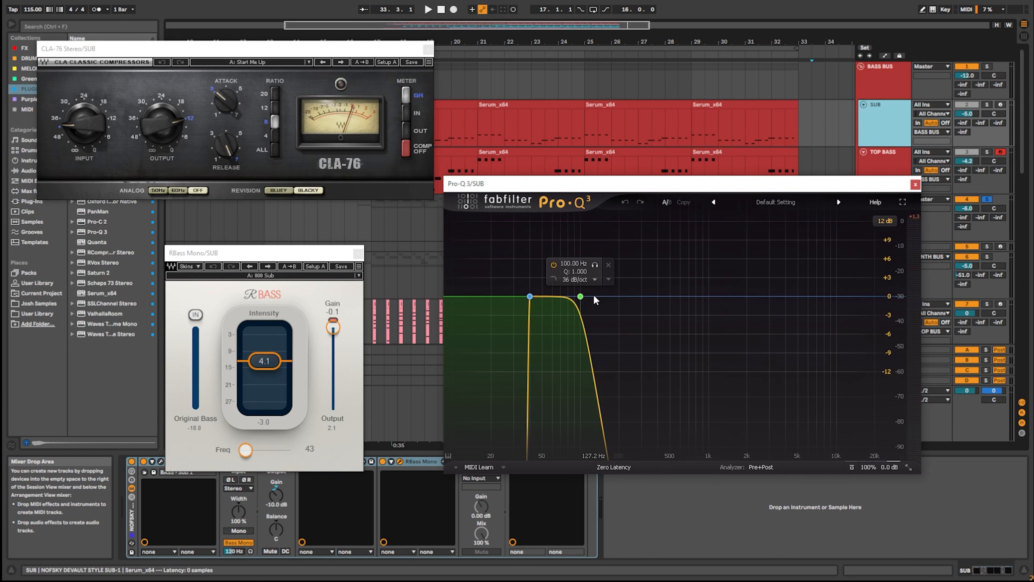
pyautogui.click(358, 253)
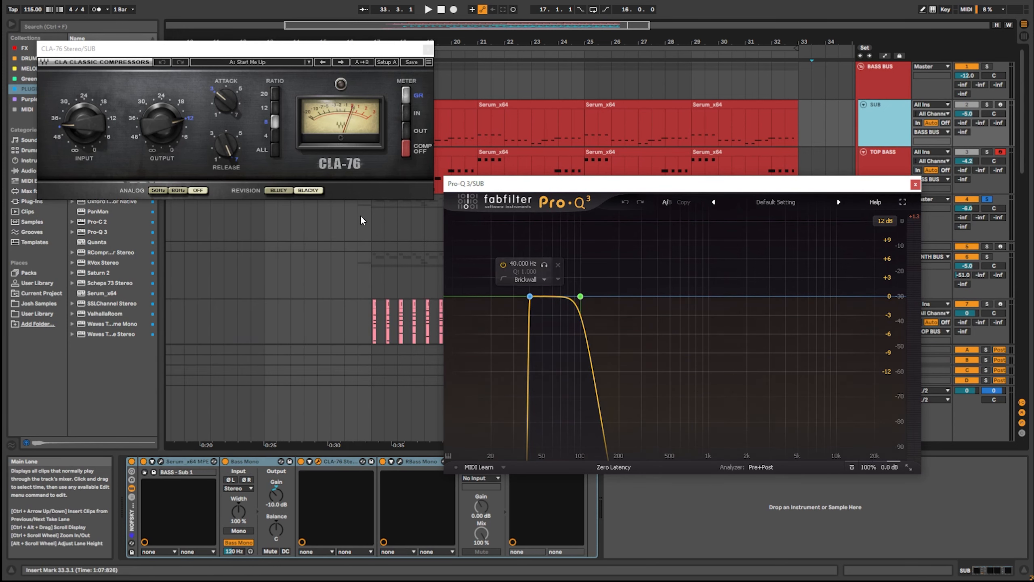
pyautogui.click(428, 50)
pyautogui.click(916, 185)
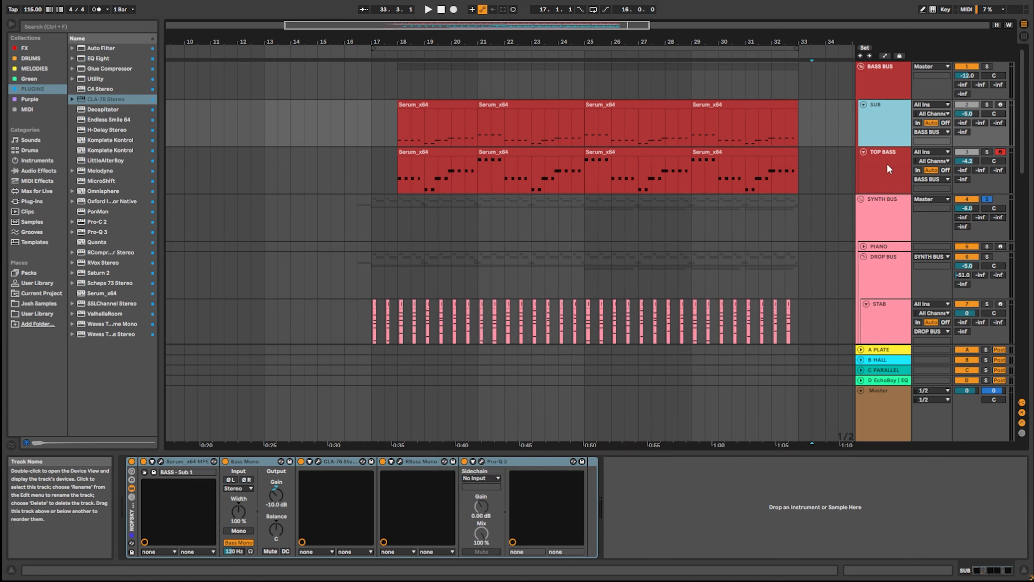
# - Examine the oscillators and the effects page of the TOP BASS track's Serum patch, and close it
pyautogui.click(888, 165)
pyautogui.click(148, 462)
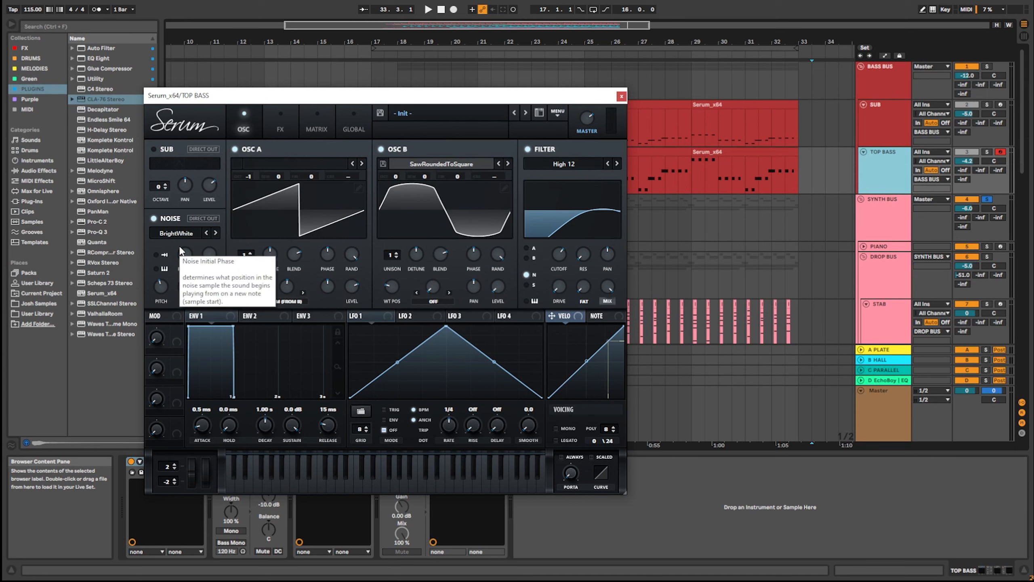
pyautogui.click(284, 123)
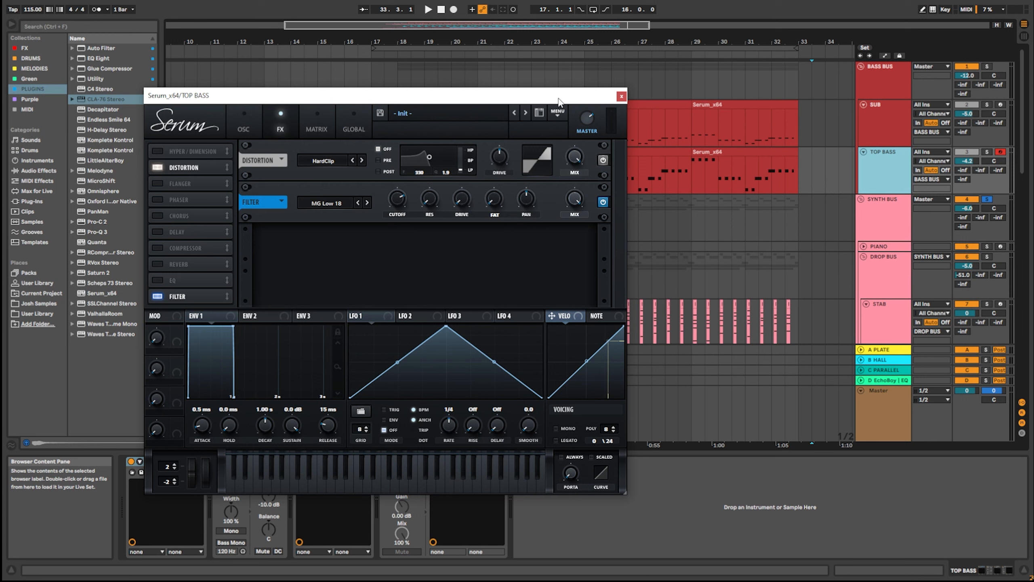
pyautogui.click(621, 96)
# - Inspect the Decapitator and Pro-Q 3 effects on TOP BASS and close both windows
pyautogui.click(316, 462)
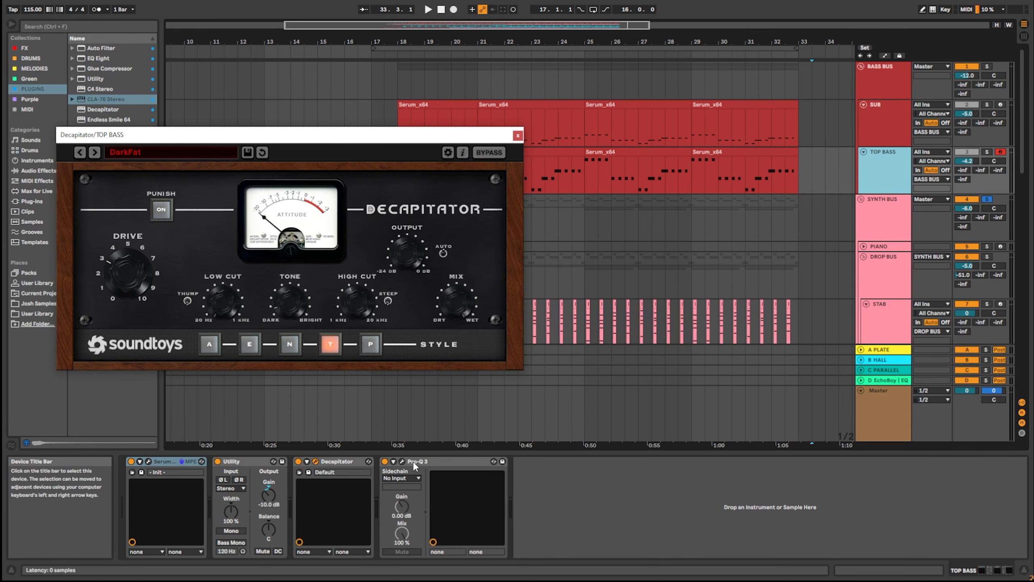
pyautogui.click(403, 461)
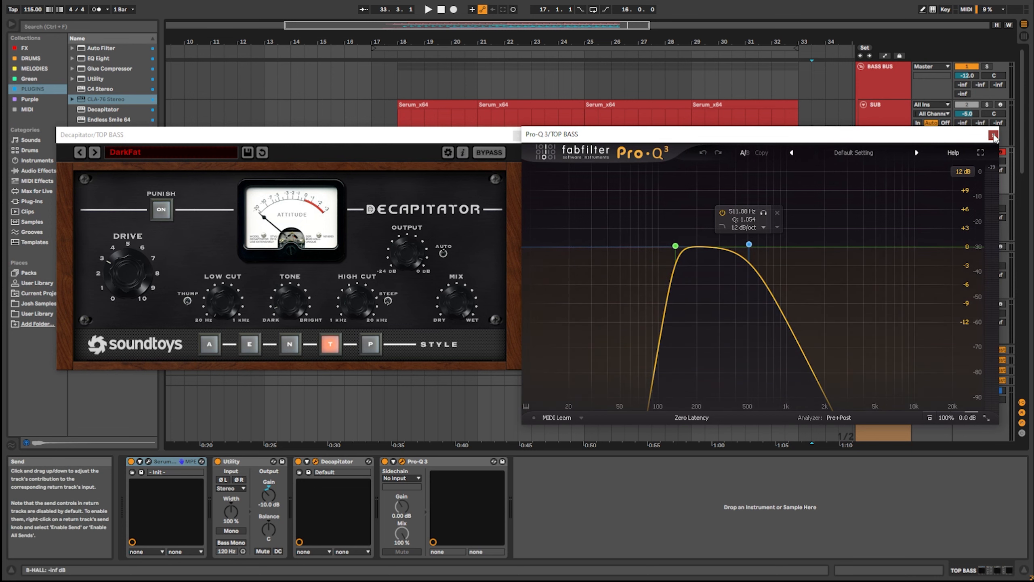
pyautogui.click(993, 136)
pyautogui.click(517, 134)
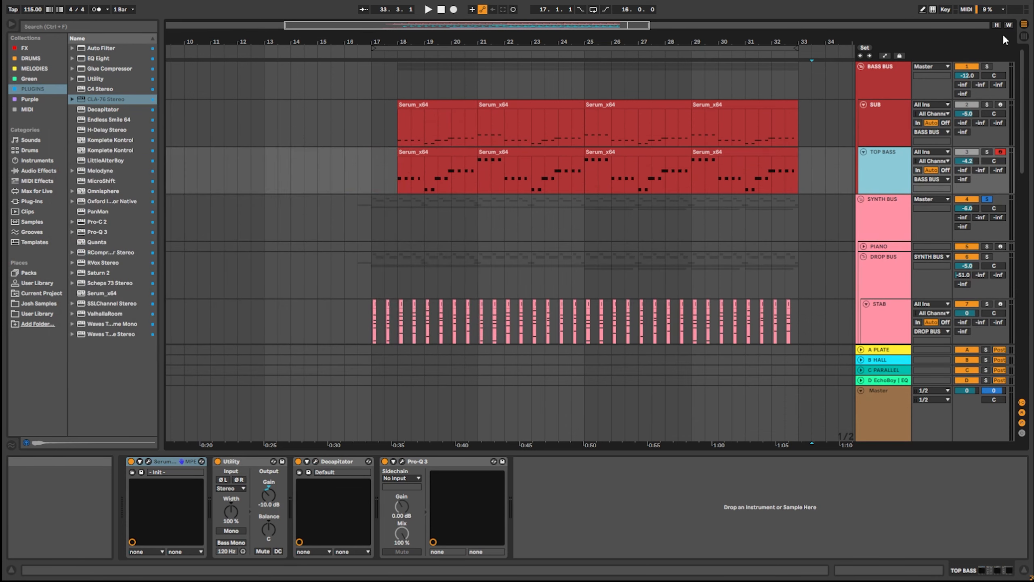
# - Solo the BASS BUS group and play the bass from bar 18
pyautogui.click(988, 66)
pyautogui.click(399, 123)
pyautogui.press('space')
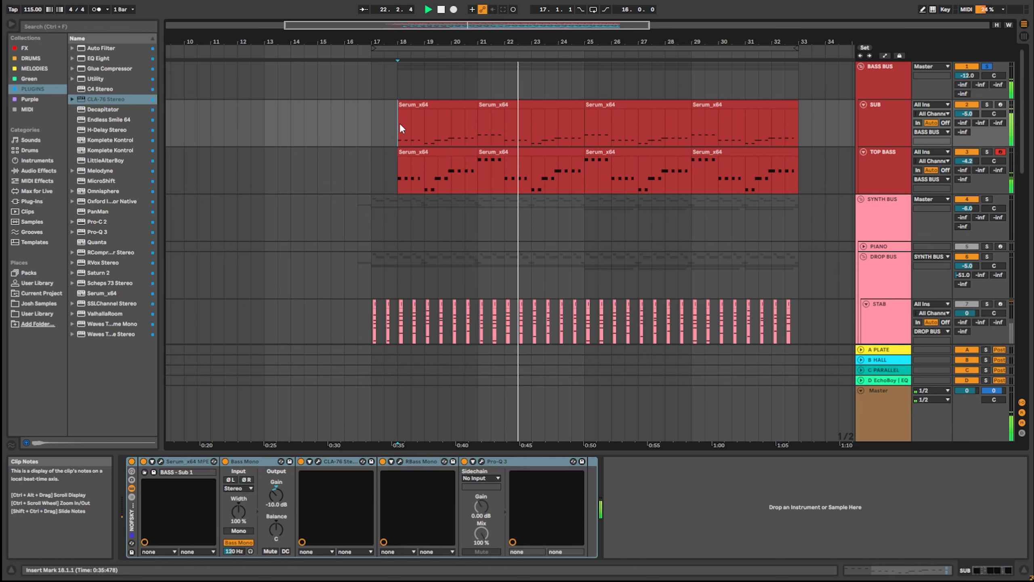
# - Display the BASS BUS effects chain, view its CLA-76 compressor settings, and close the compressor window
pyautogui.click(875, 75)
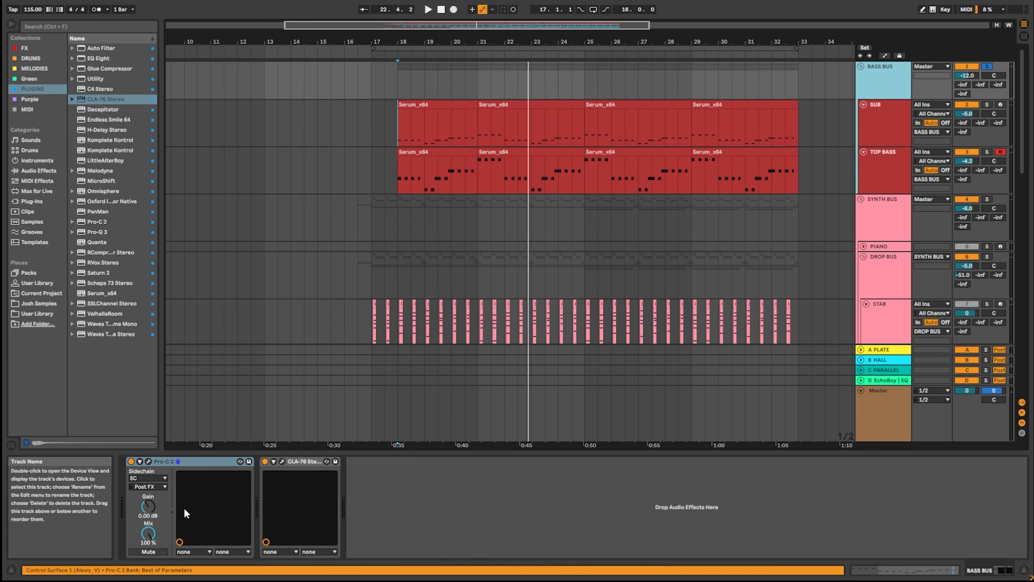
pyautogui.click(282, 461)
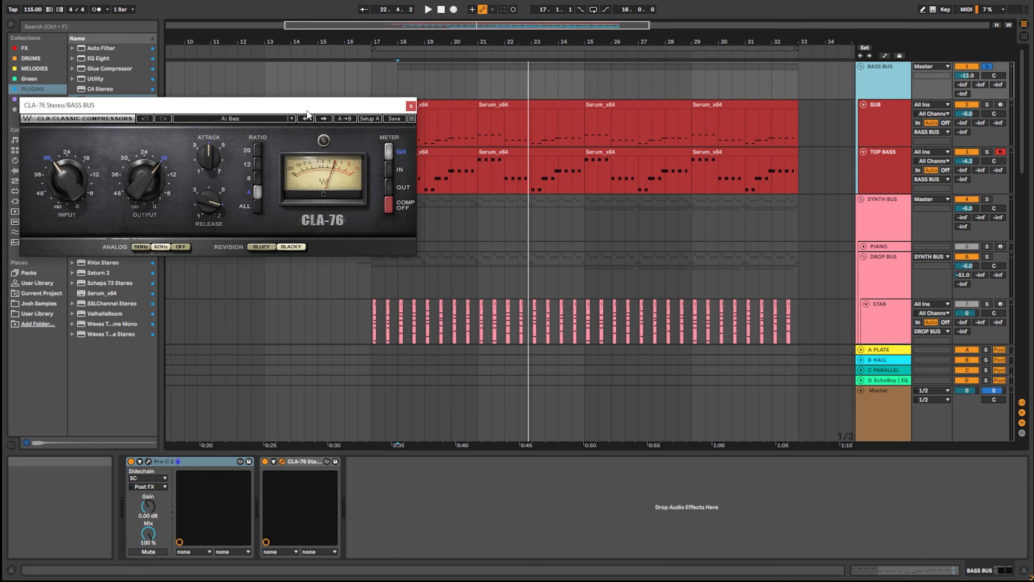
pyautogui.click(410, 105)
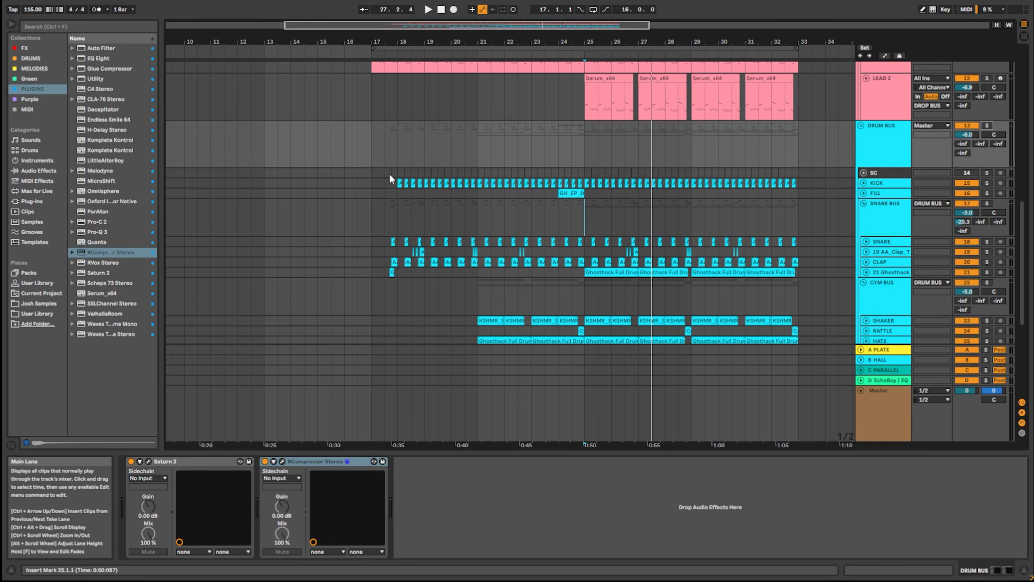
# - Solo the KICK track, play it from its first clip at bar 18, and stop playback
pyautogui.click(400, 188)
pyautogui.press('+')
pyautogui.press('+')
pyautogui.press('+')
pyautogui.press('+')
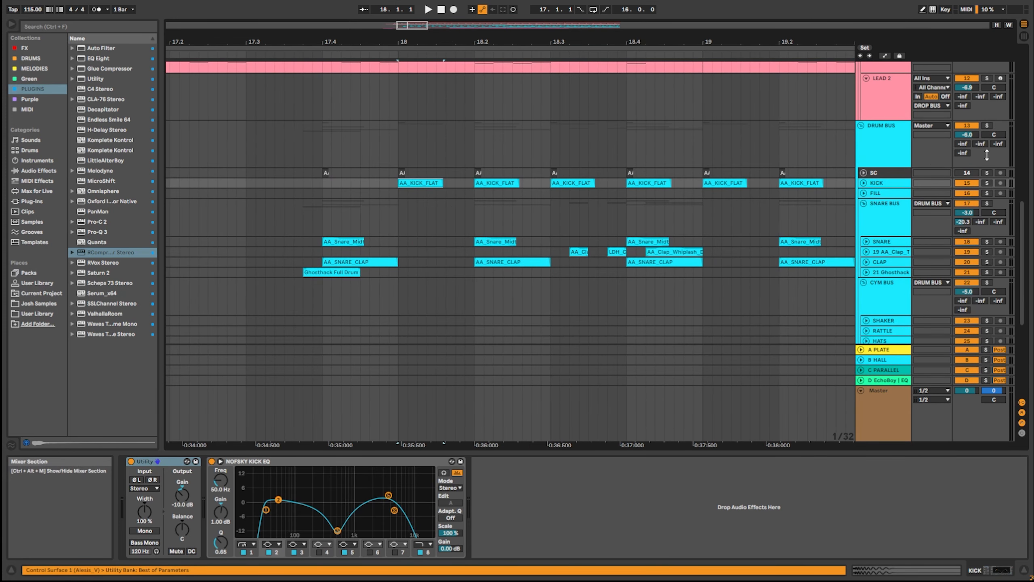
pyautogui.click(987, 183)
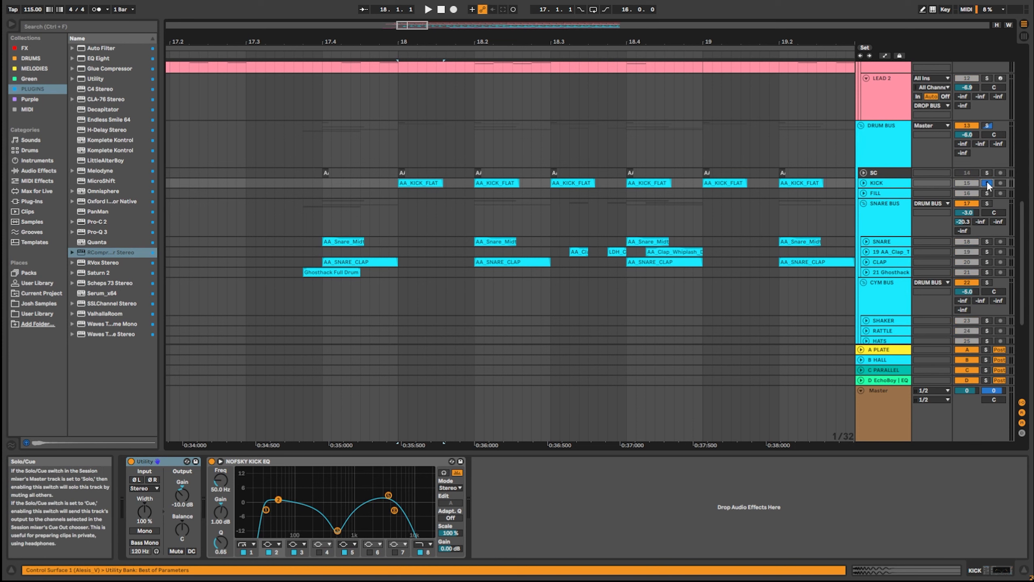
pyautogui.click(404, 184)
pyautogui.press('space')
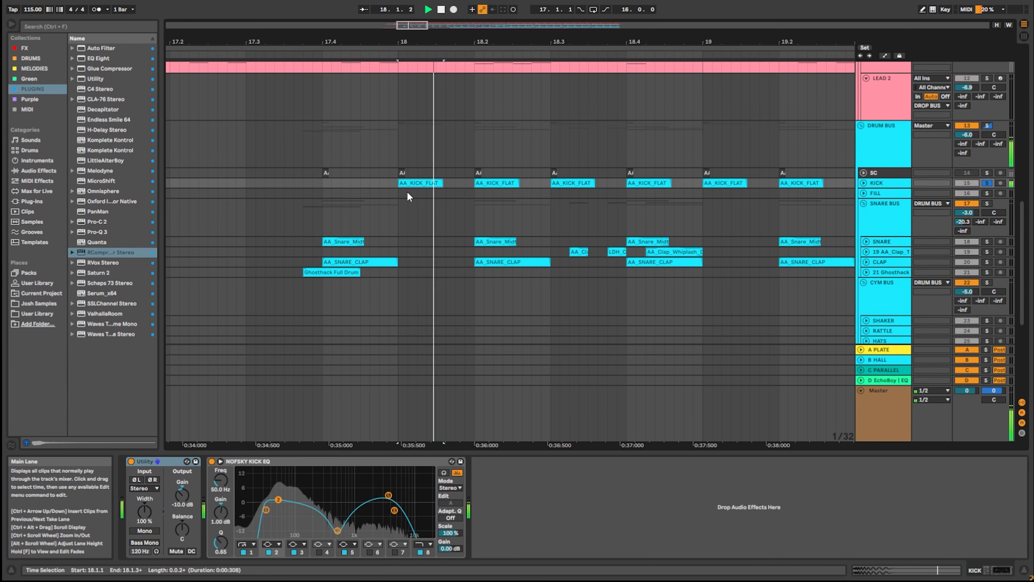
pyautogui.press('-')
pyautogui.press('-')
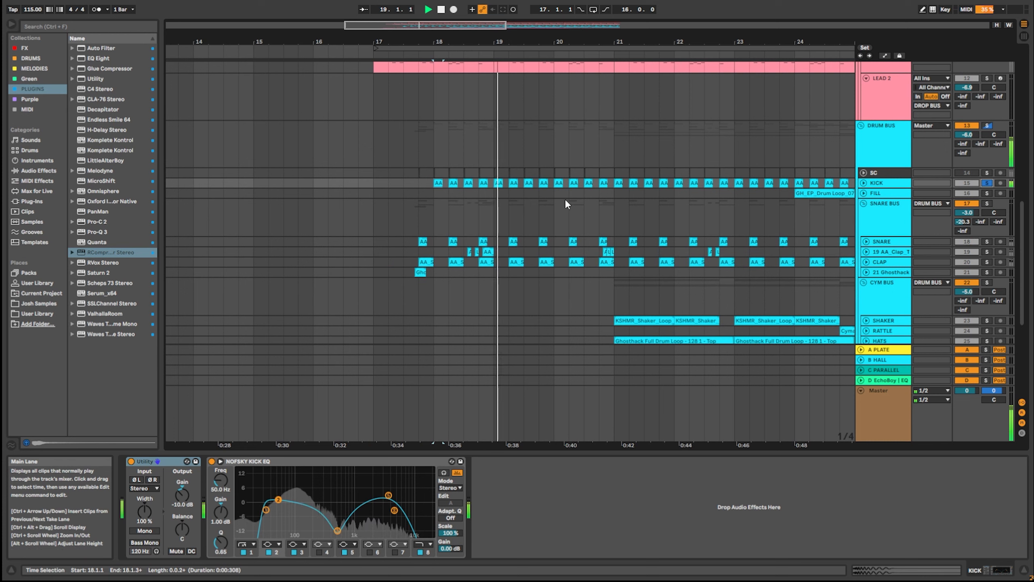
pyautogui.press('space')
# - Solo the SNARE BUS group and play its layers from 17.4
pyautogui.click(987, 203)
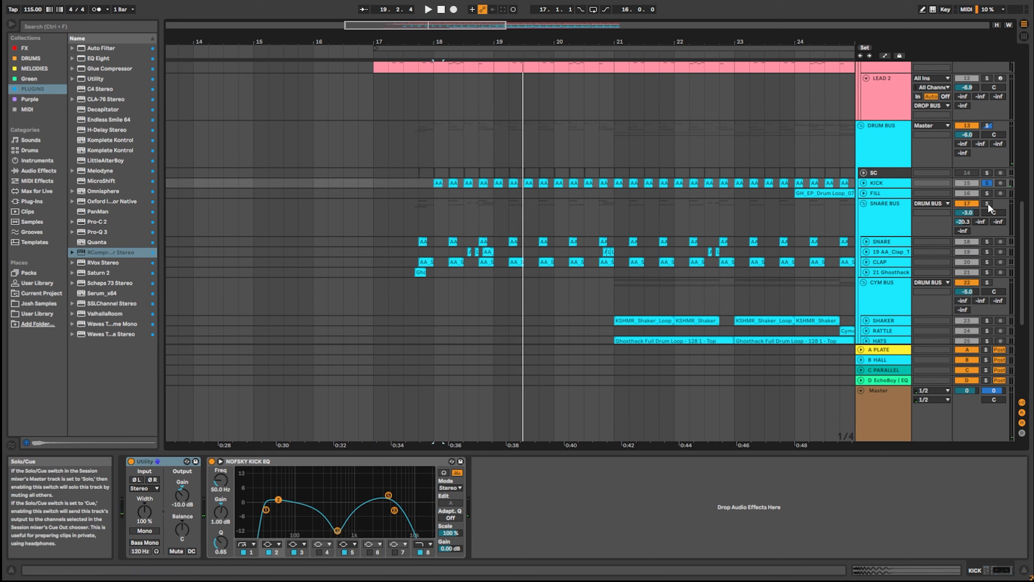
pyautogui.click(420, 253)
pyautogui.press('space')
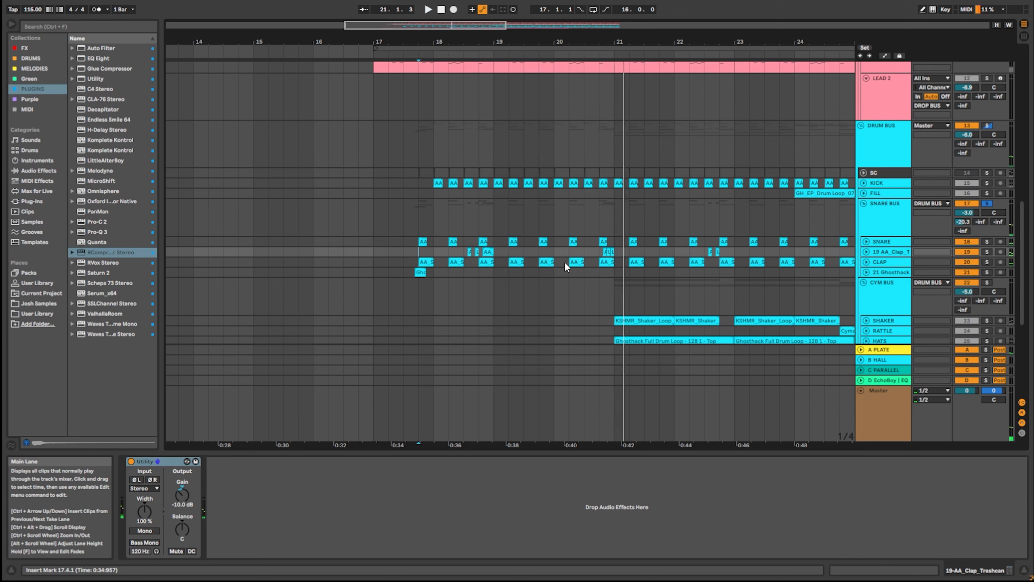
# - Unfold the SNARE track, select its first clip at 17.4, and audition the snare in solo
pyautogui.click(866, 242)
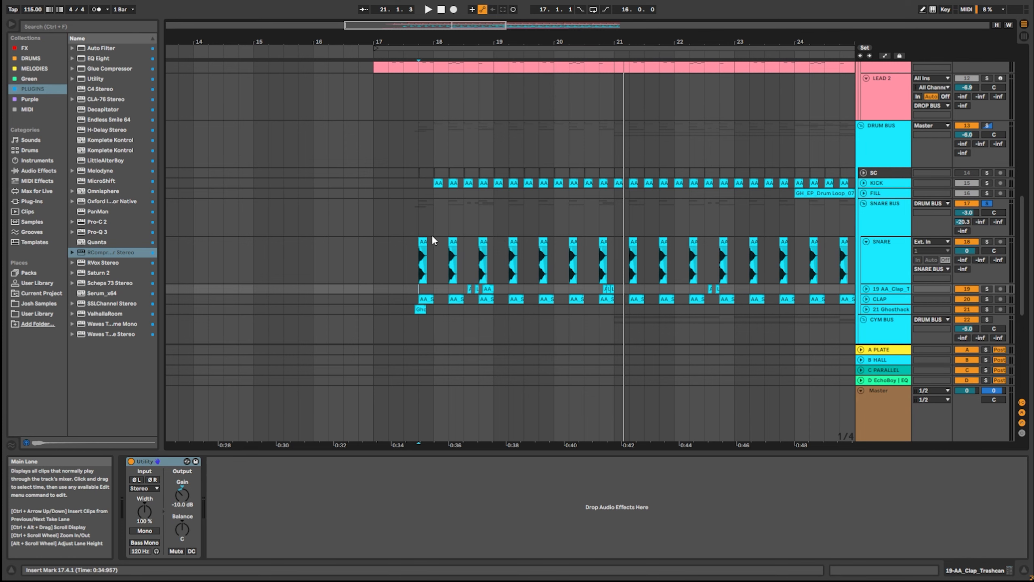
pyautogui.scroll(10, 428, 264)
pyautogui.click(388, 270)
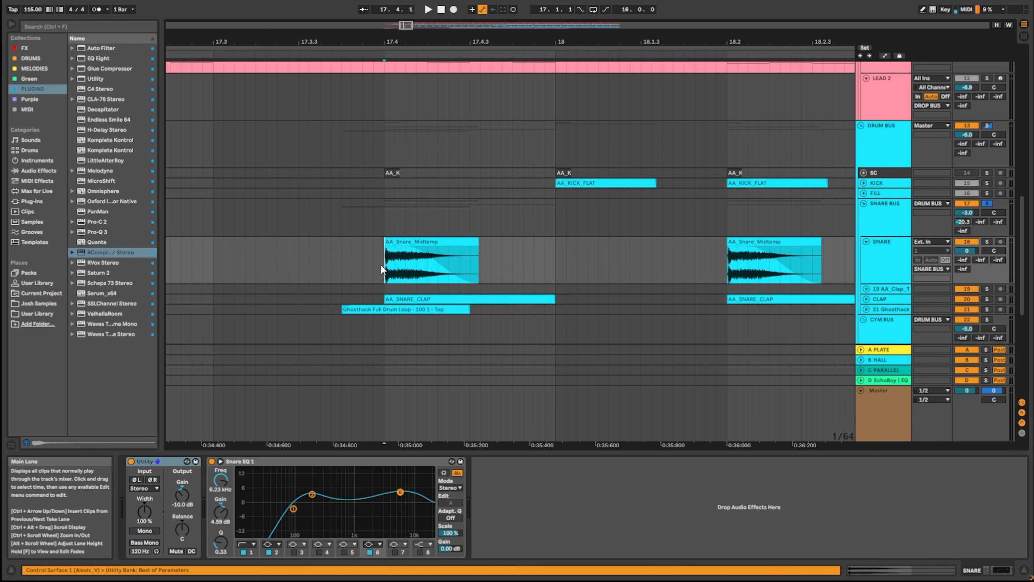
pyautogui.moveTo(385, 268); pyautogui.dragTo(481, 247)
pyautogui.press('space')
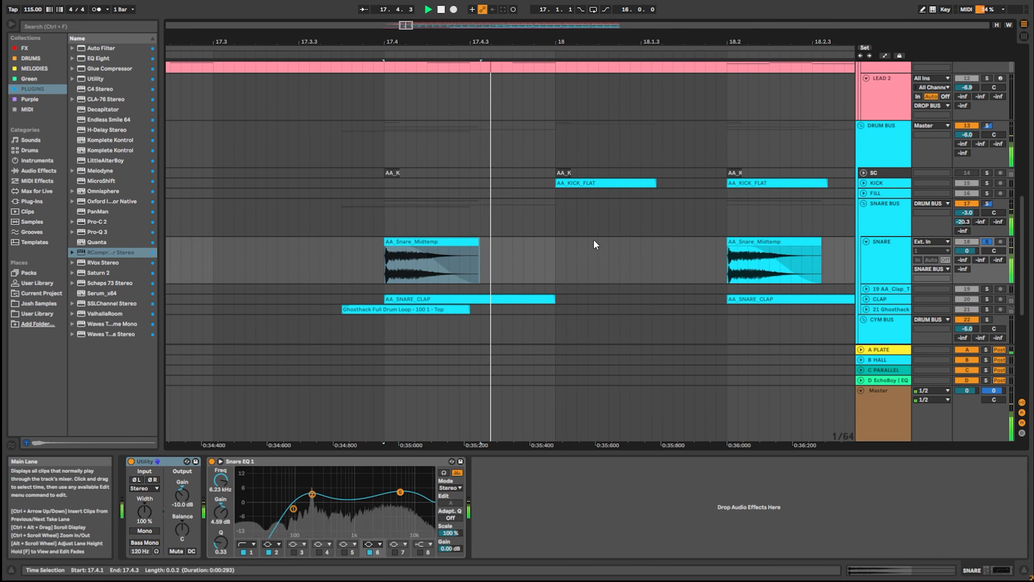
pyautogui.press('space')
# - Unfold the CLAP track and audition its clap sample in solo
pyautogui.click(866, 299)
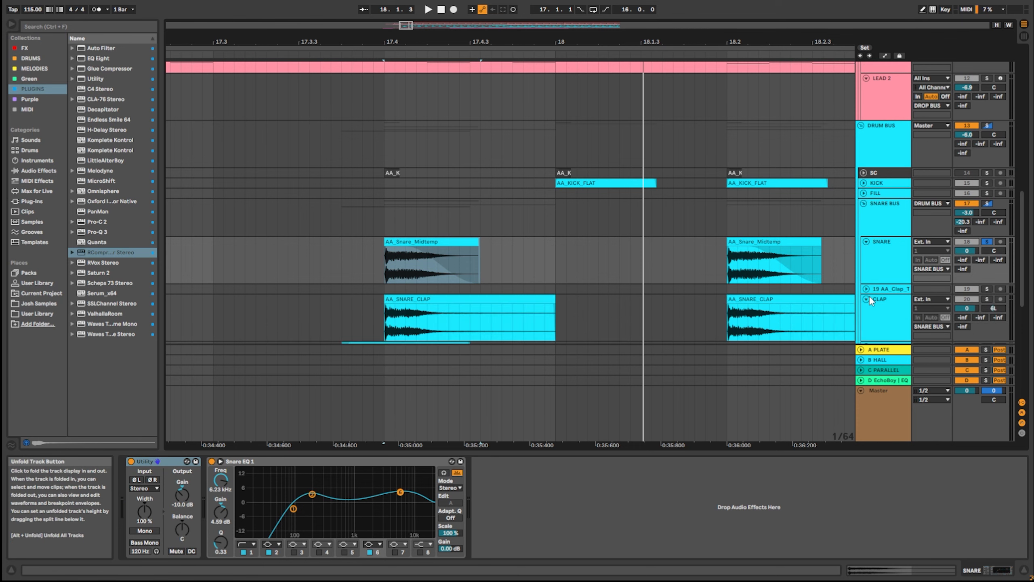
pyautogui.click(988, 298)
pyautogui.press('space')
pyautogui.scroll(-3, 731, 249)
pyautogui.scroll(1, 731, 249)
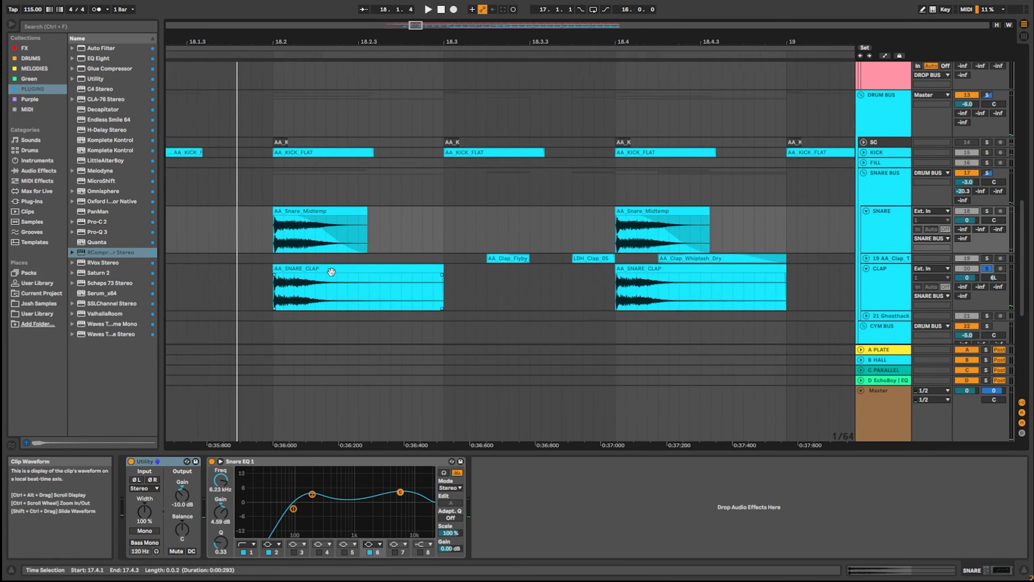
# - Unfold the AA_Clap track, play its clap fills in solo from 18.3, stop playback, and fold the snare layer tracks
pyautogui.click(866, 252)
pyautogui.click(987, 252)
pyautogui.click(384, 271)
pyautogui.press('space')
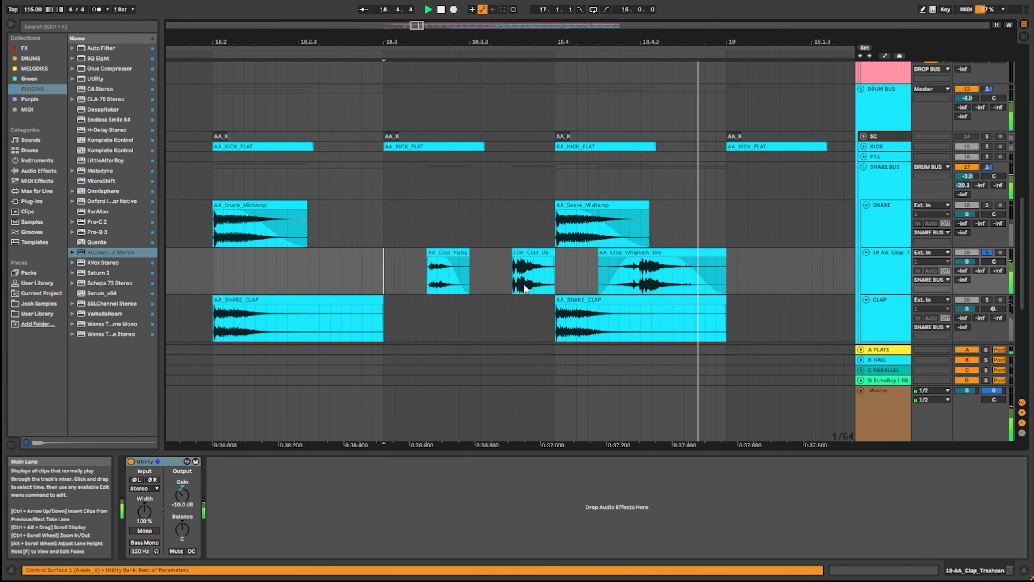
pyautogui.press('space')
pyautogui.scroll(-10, 511, 284)
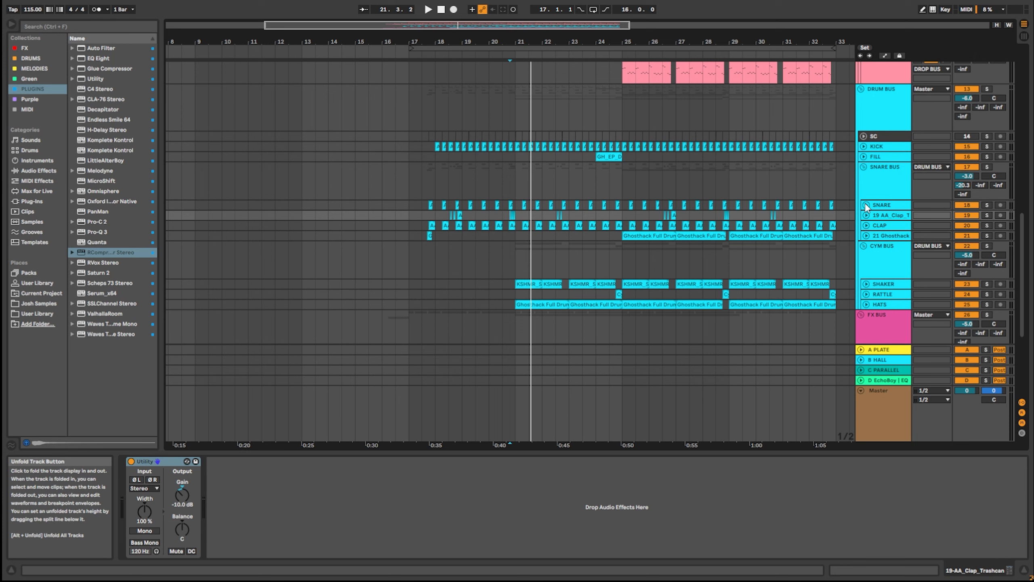
# - Unfold the Ghosthack drum loop track, play it in solo from bar 25, and stop playback
pyautogui.click(866, 236)
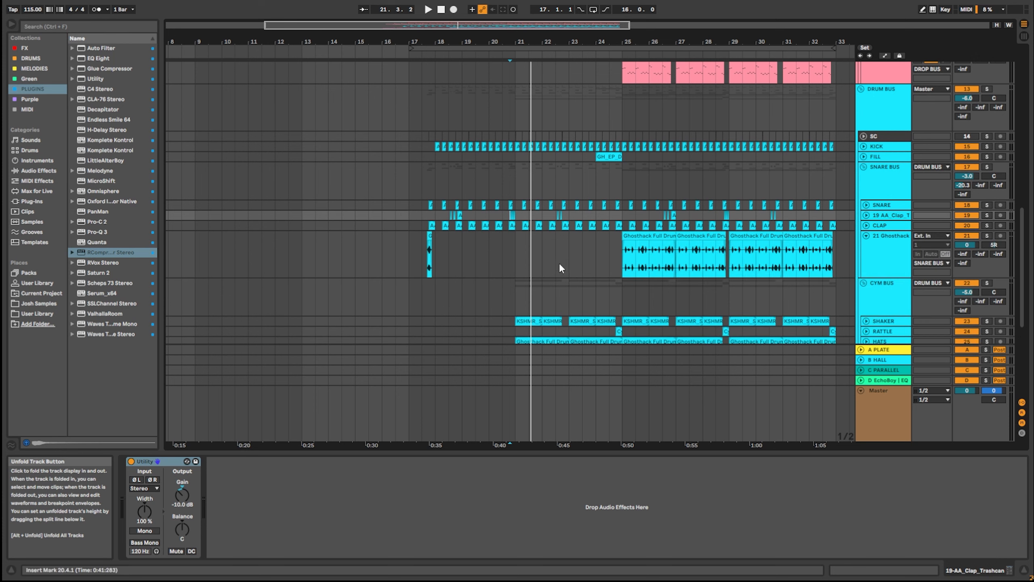
pyautogui.click(628, 262)
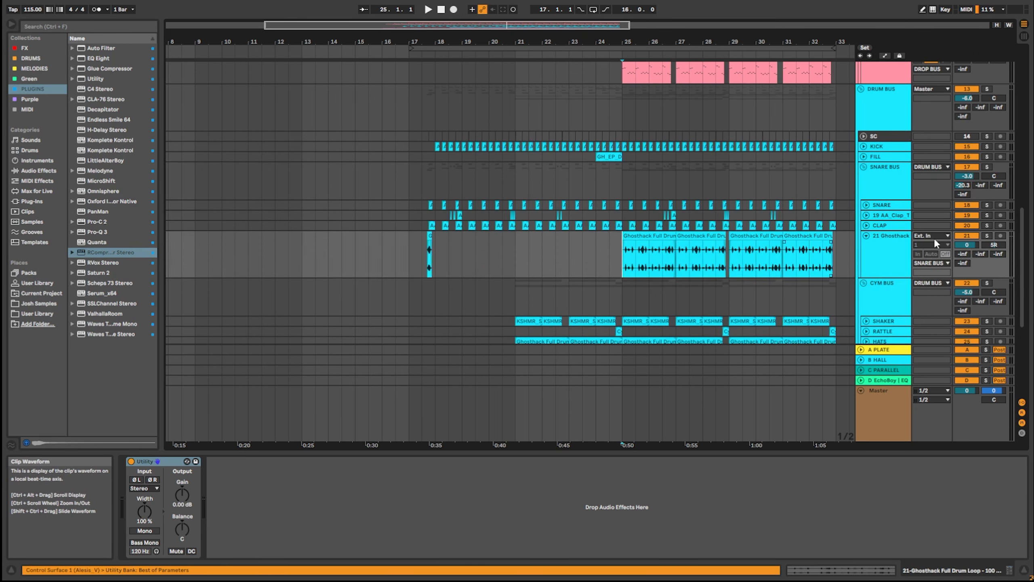
pyautogui.click(986, 235)
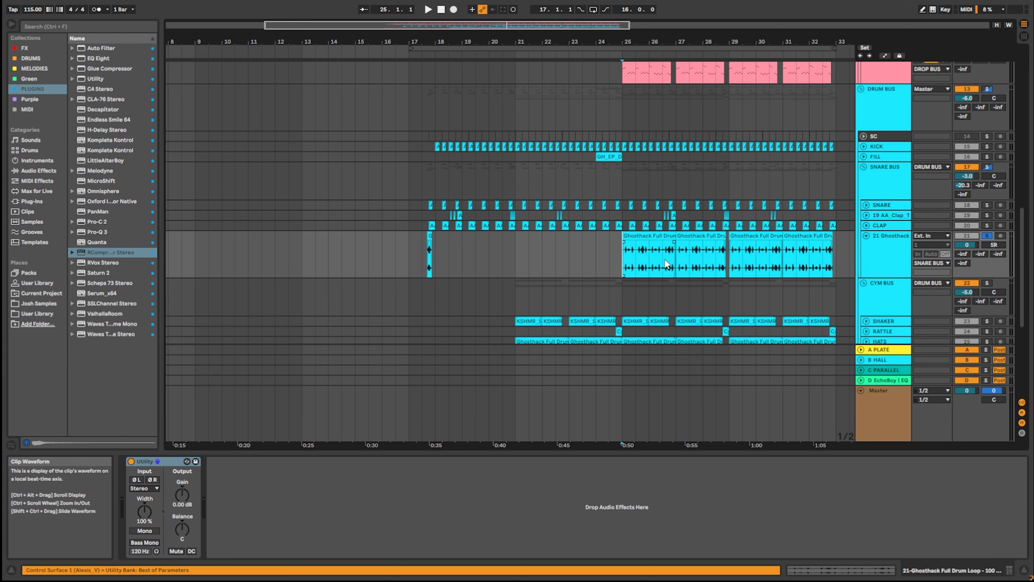
pyautogui.press('space')
pyautogui.scroll(6, 659, 263)
pyautogui.moveTo(658, 263); pyautogui.dragTo(535, 248)
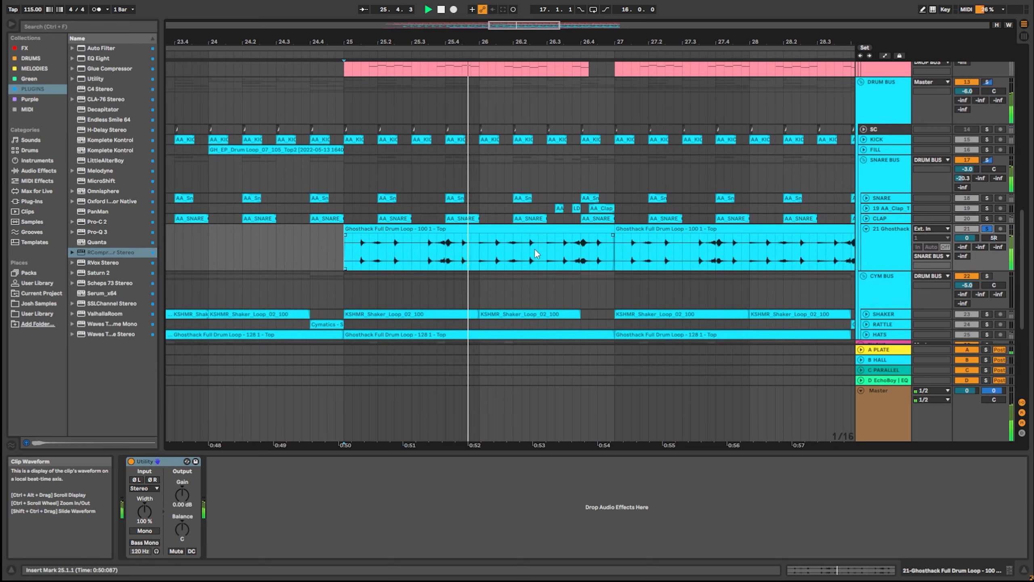
pyautogui.scroll(-5, 535, 246)
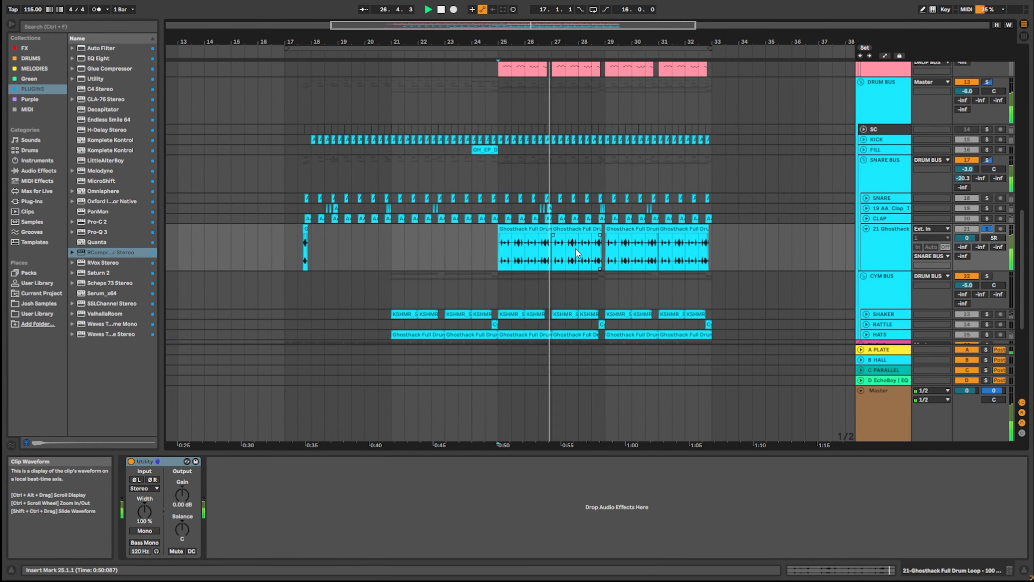
pyautogui.press('space')
# - Audition the short first Ghosthack clip in solo from 17.3.4
pyautogui.click(305, 245)
pyautogui.scroll(5, 303, 242)
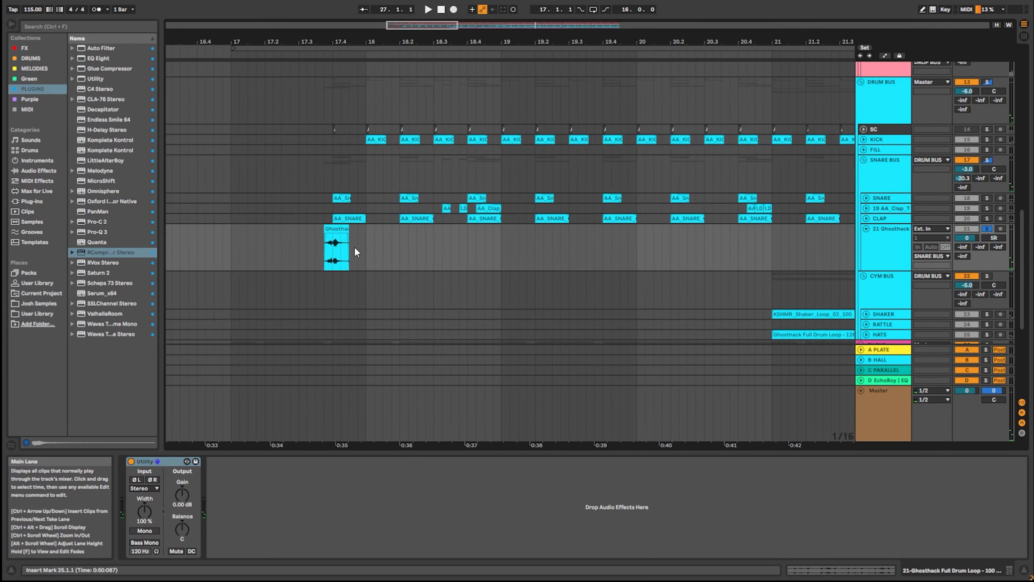
pyautogui.click(327, 257)
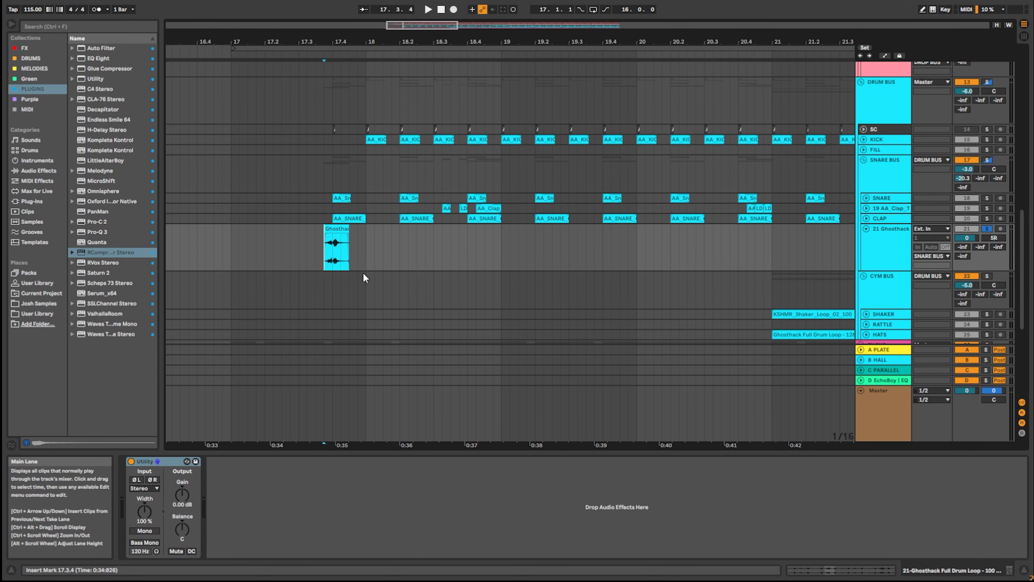
pyautogui.press('space')
# - Unfold the SHAKER track and play it in solo from bar 21
pyautogui.scroll(-5, 355, 269)
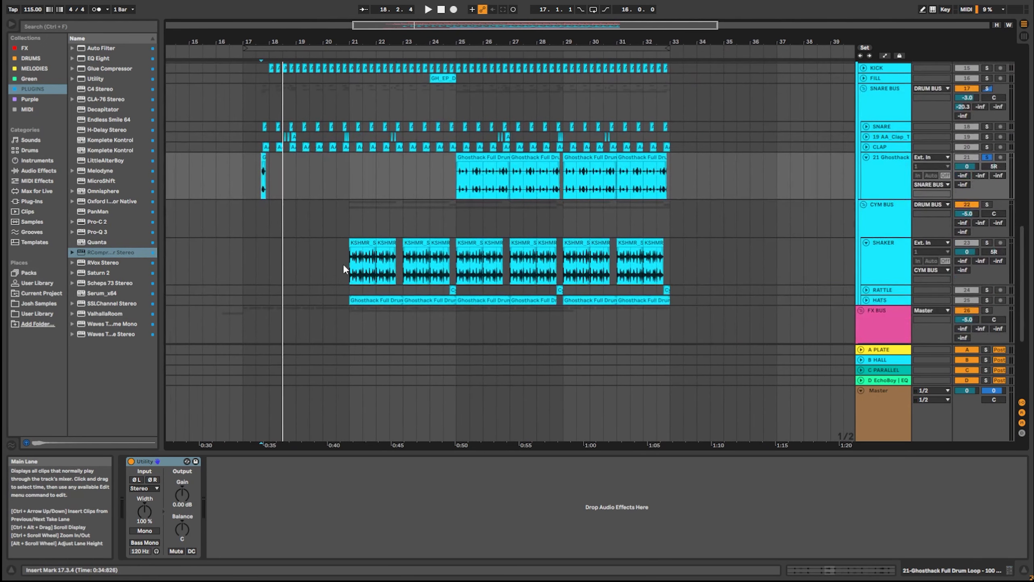
pyautogui.click(347, 262)
pyautogui.scroll(-3, 932, 229)
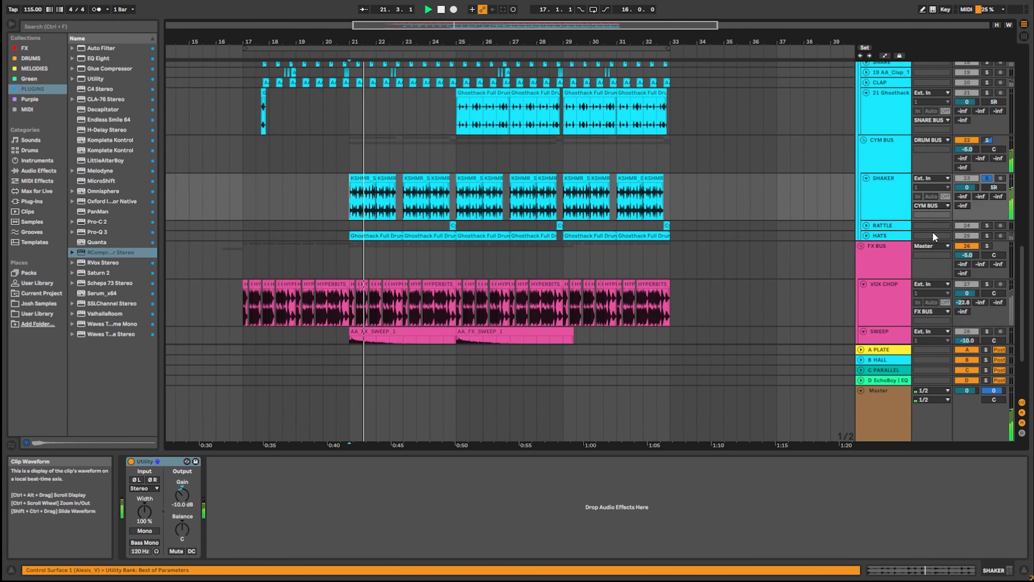
# - Unfold the RATTLE and HATS tracks and audition each in solo, starting from the rattle clip at 24.4
pyautogui.click(866, 226)
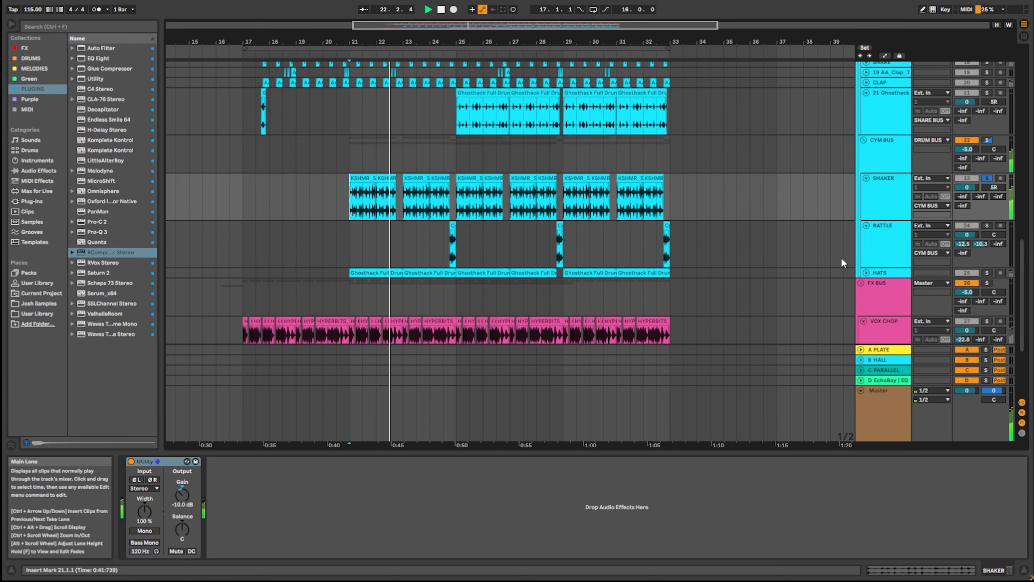
pyautogui.click(988, 224)
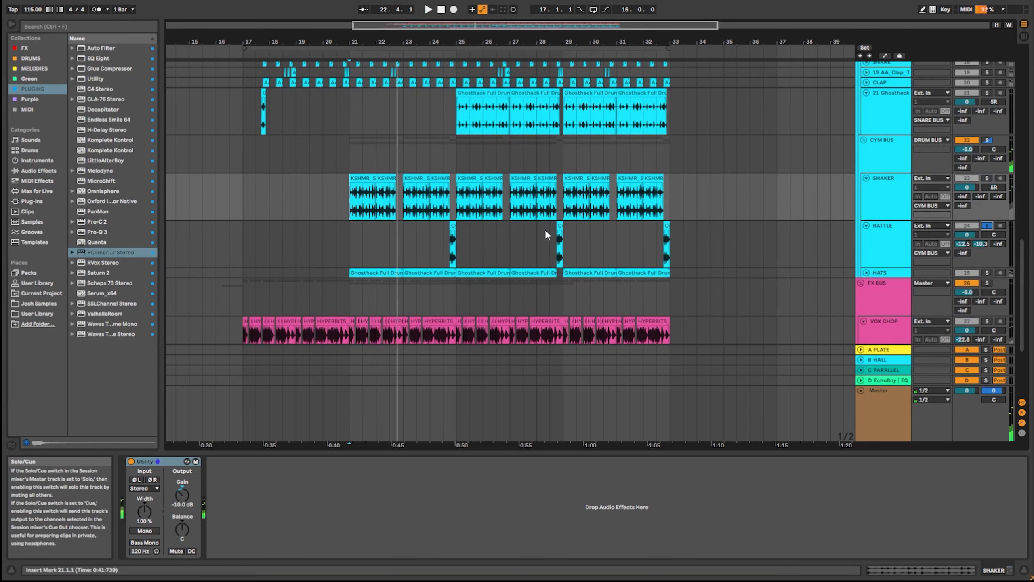
pyautogui.click(452, 254)
pyautogui.click(865, 273)
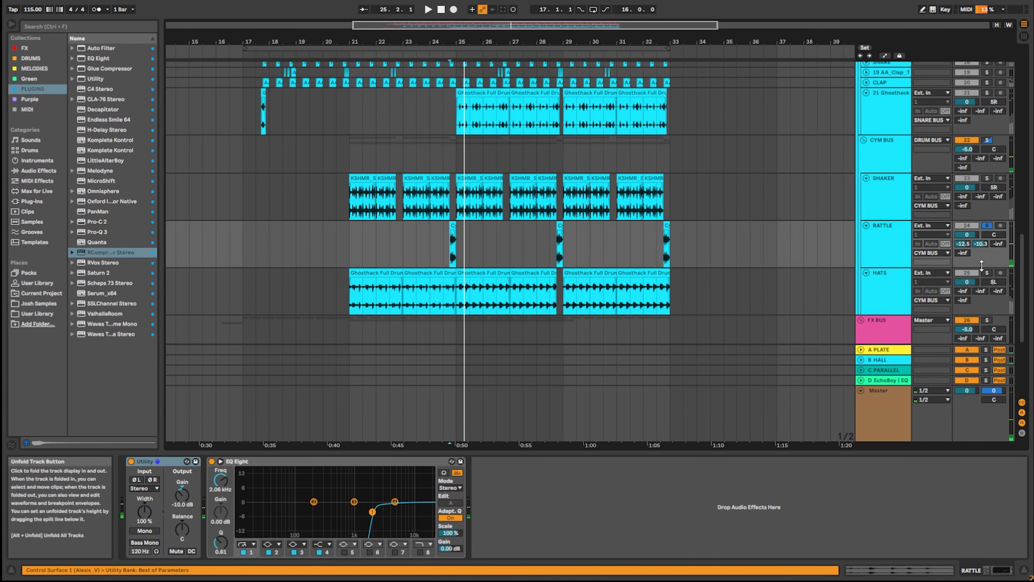
pyautogui.click(987, 273)
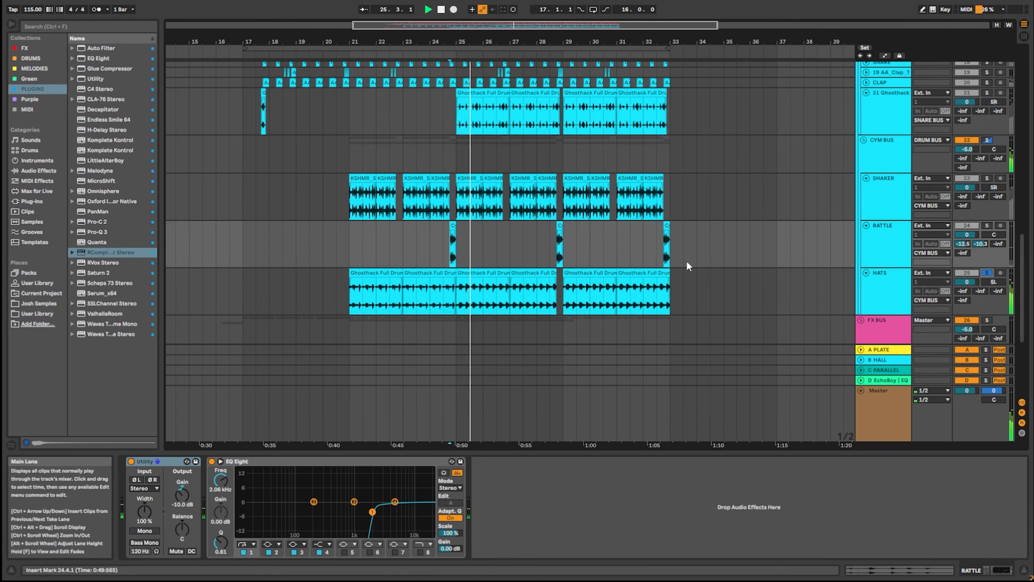
# - Stop playback, clear the solo, and fold the HATS, RATTLE, SHAKER and Ghosthack tracks
pyautogui.click(866, 273)
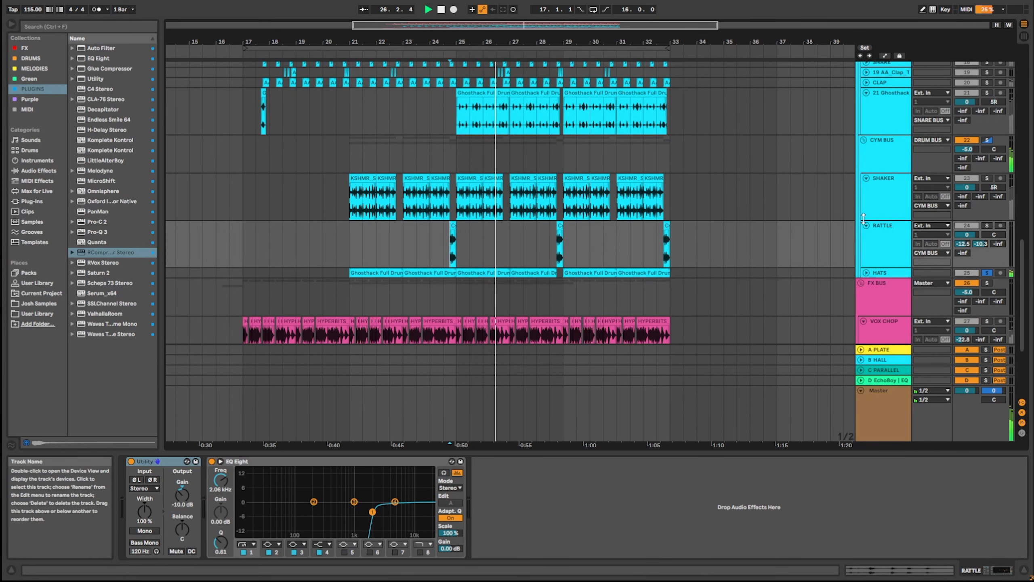
pyautogui.click(866, 226)
pyautogui.click(866, 178)
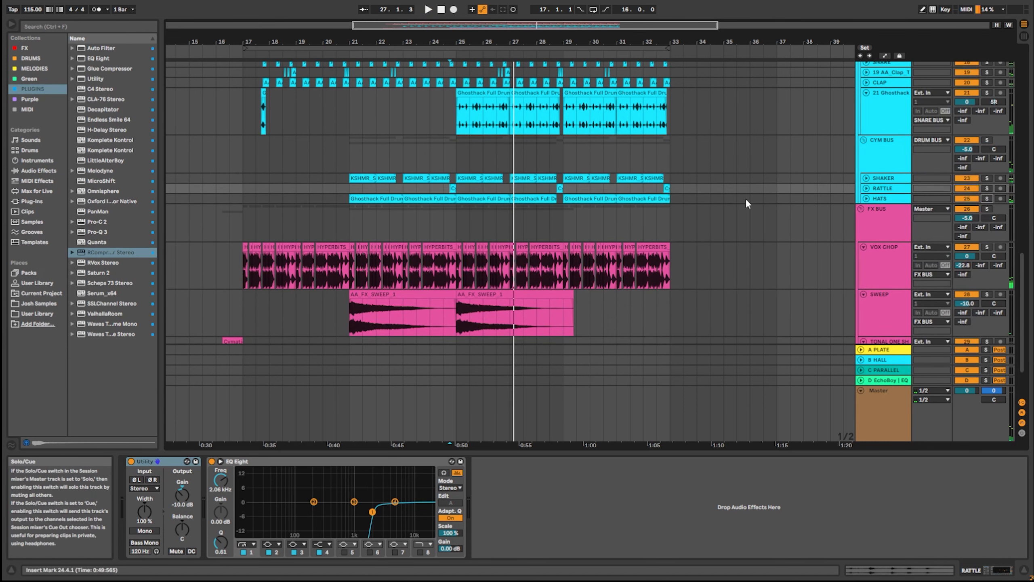
pyautogui.scroll(3, 732, 192)
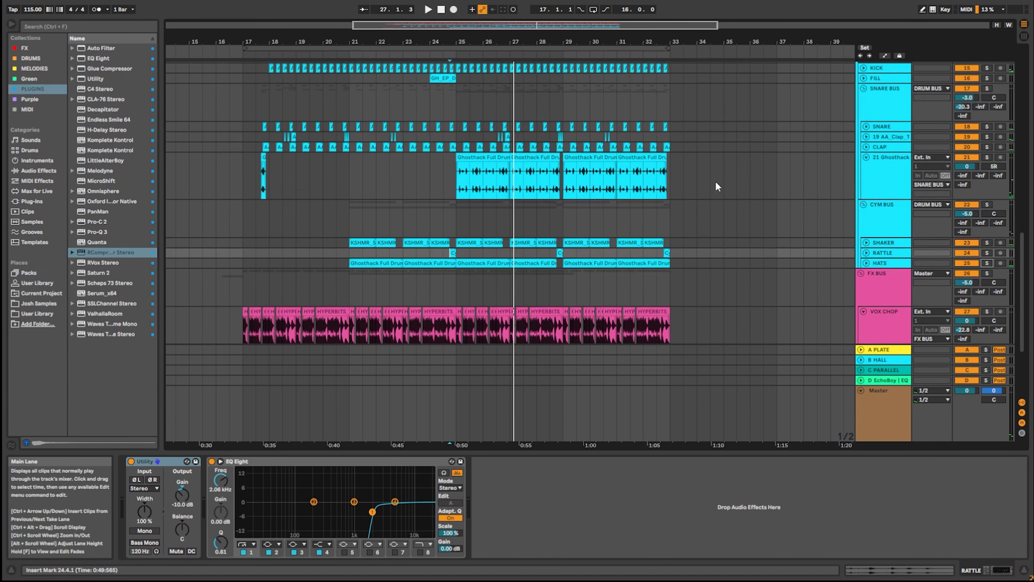
pyautogui.click(866, 157)
pyautogui.scroll(6, 865, 158)
# - Display the DRUM BUS effects, view its Saturn 2 and RCompressor settings, and close both plug-in windows
pyautogui.click(865, 158)
pyautogui.click(149, 462)
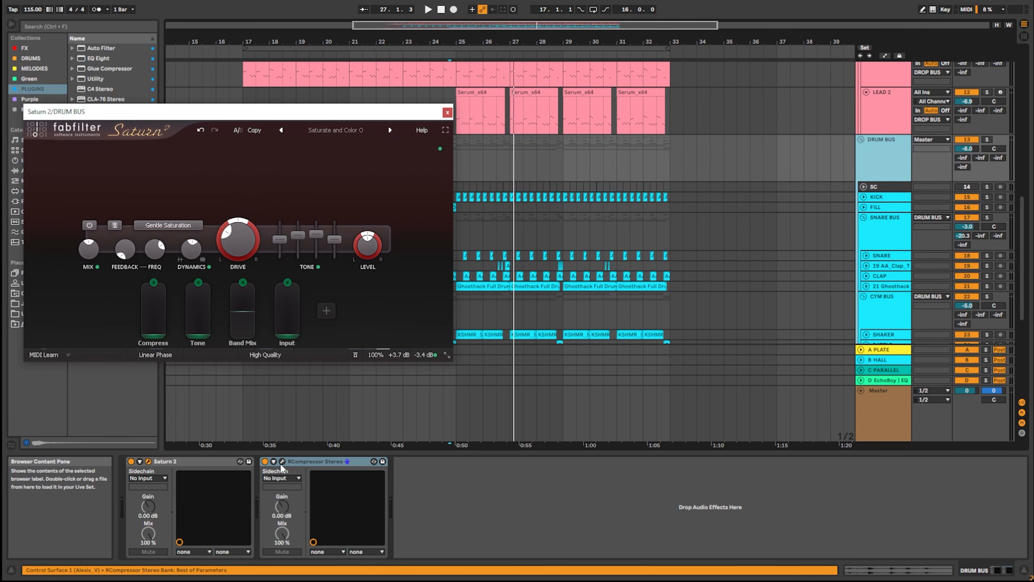
pyautogui.click(282, 462)
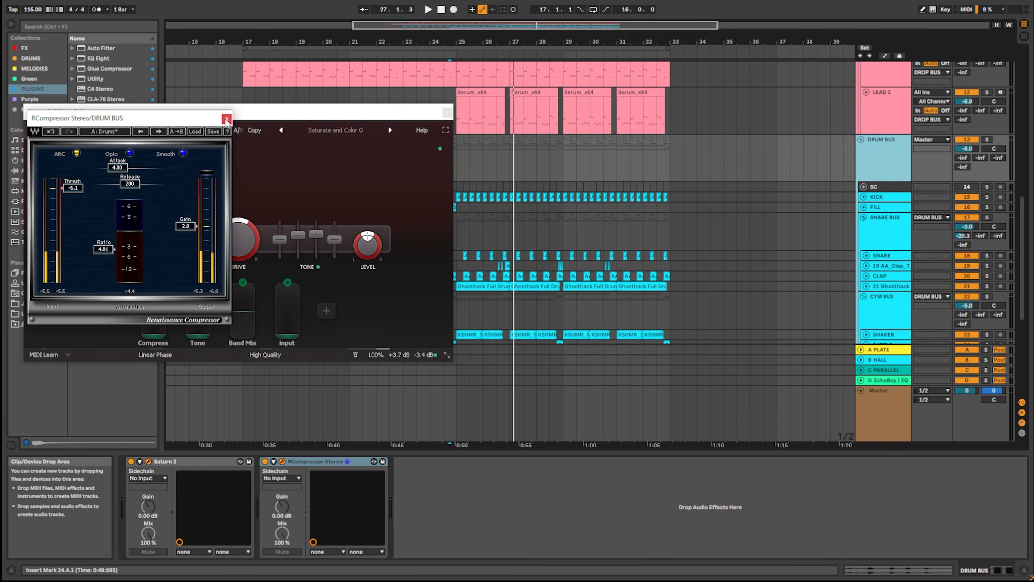
pyautogui.click(226, 119)
pyautogui.click(448, 112)
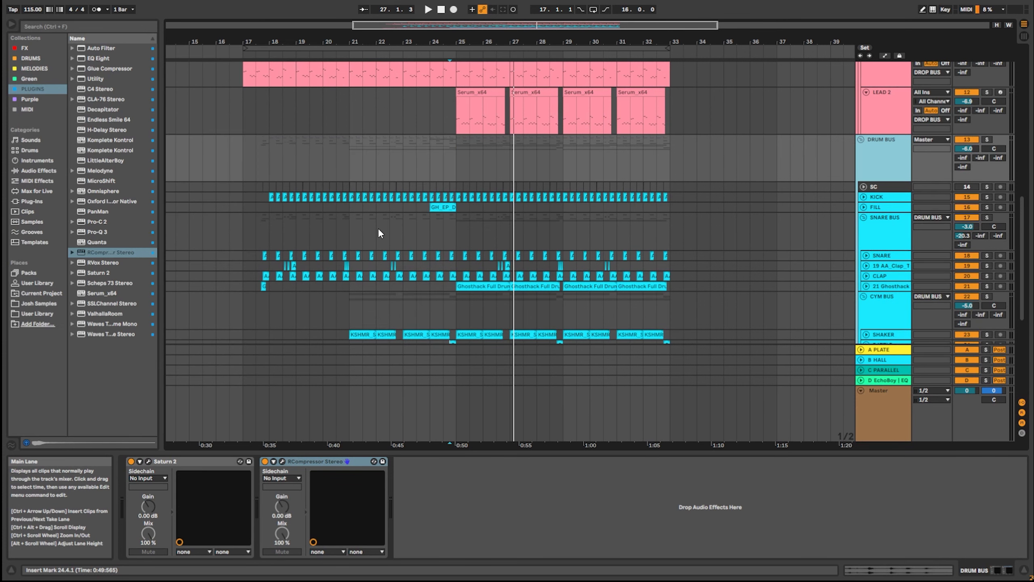
# - Play the DRUM BUS in solo from bar 18, stop playback, and fold the group
pyautogui.click(268, 237)
pyautogui.press('space')
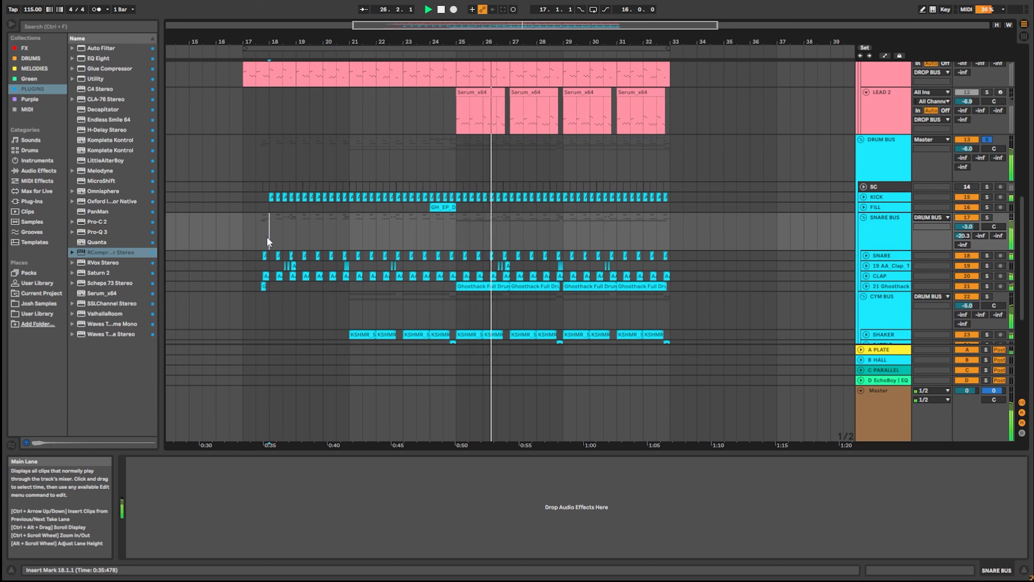
pyautogui.press('space')
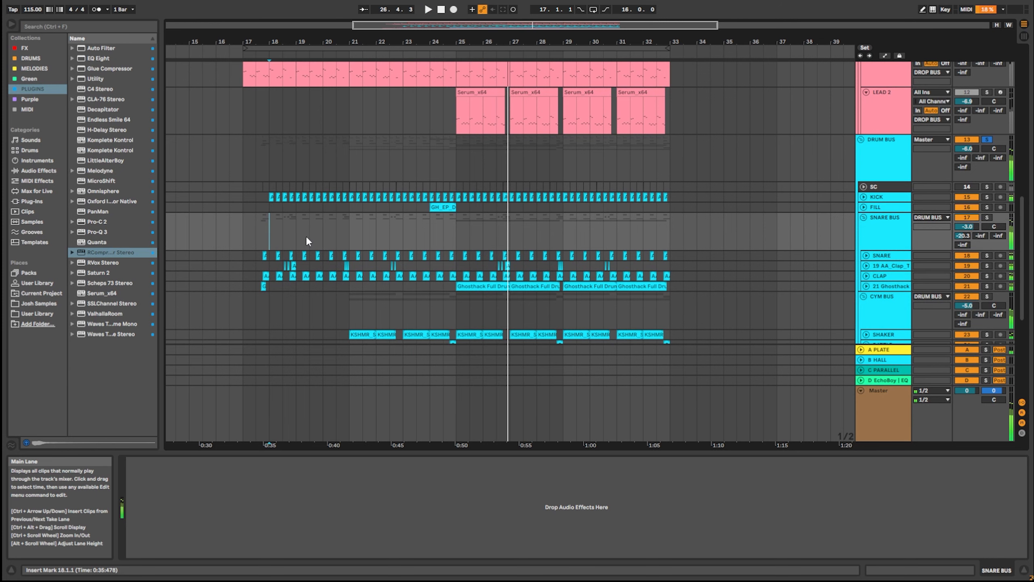
pyautogui.click(860, 140)
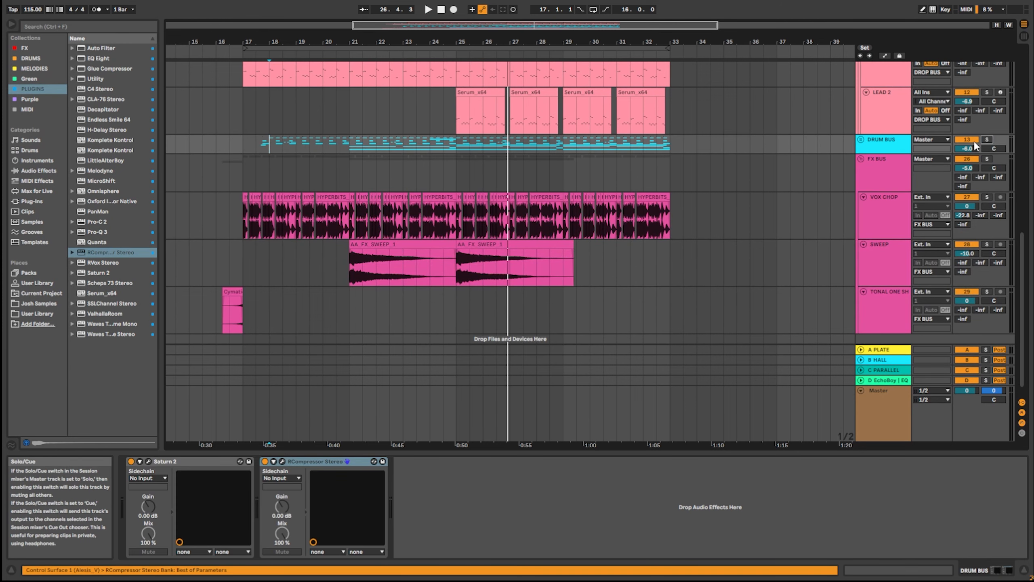
# - Highlight the clips on the VOX CHOP track and play the track in solo from bar 17
pyautogui.moveTo(223, 318); pyautogui.dragTo(670, 217)
pyautogui.click(644, 216)
pyautogui.moveTo(229, 209); pyautogui.dragTo(691, 214)
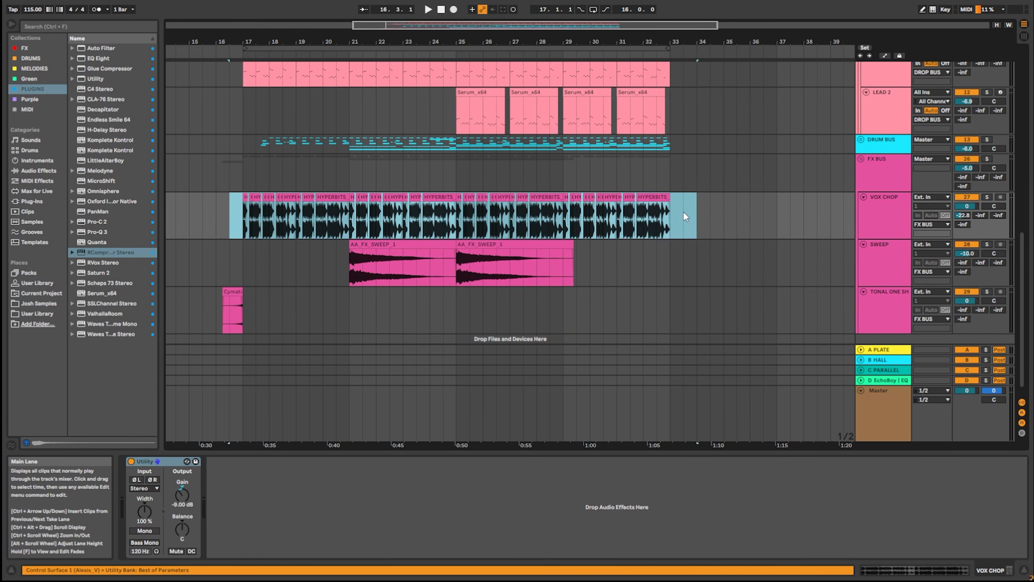
pyautogui.click(987, 197)
pyautogui.click(239, 223)
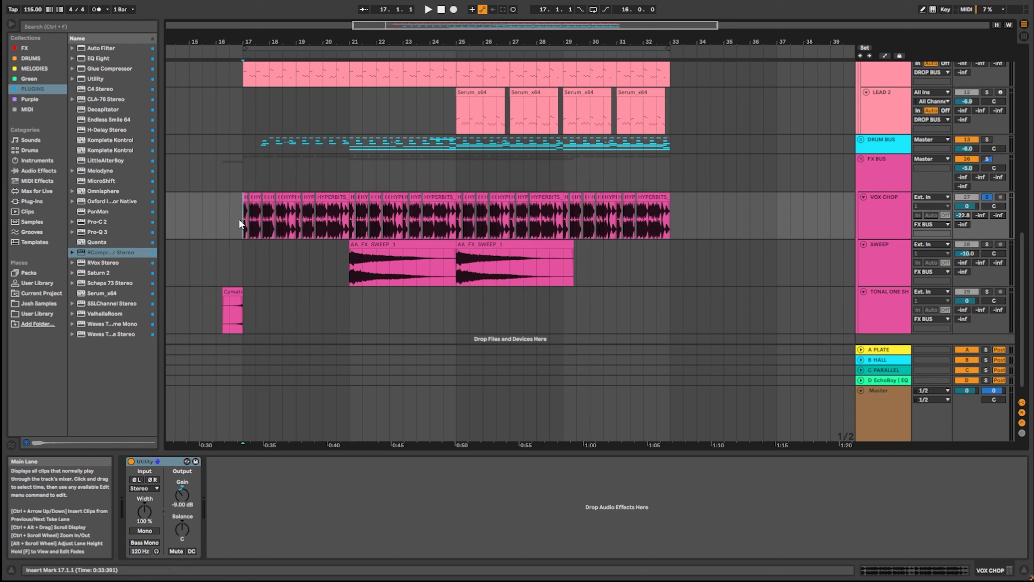
pyautogui.moveTo(239, 223); pyautogui.dragTo(682, 219)
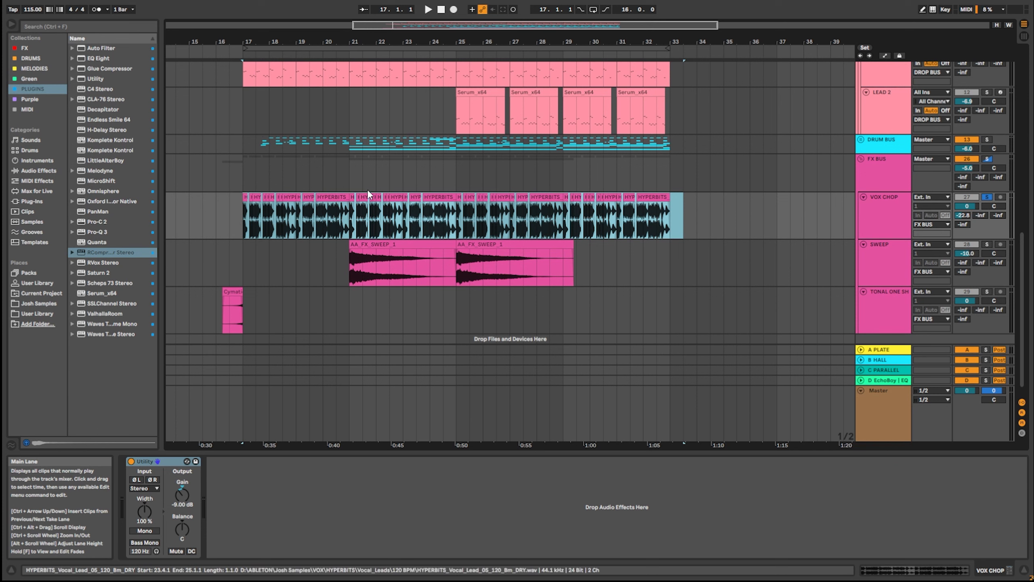
pyautogui.click(240, 212)
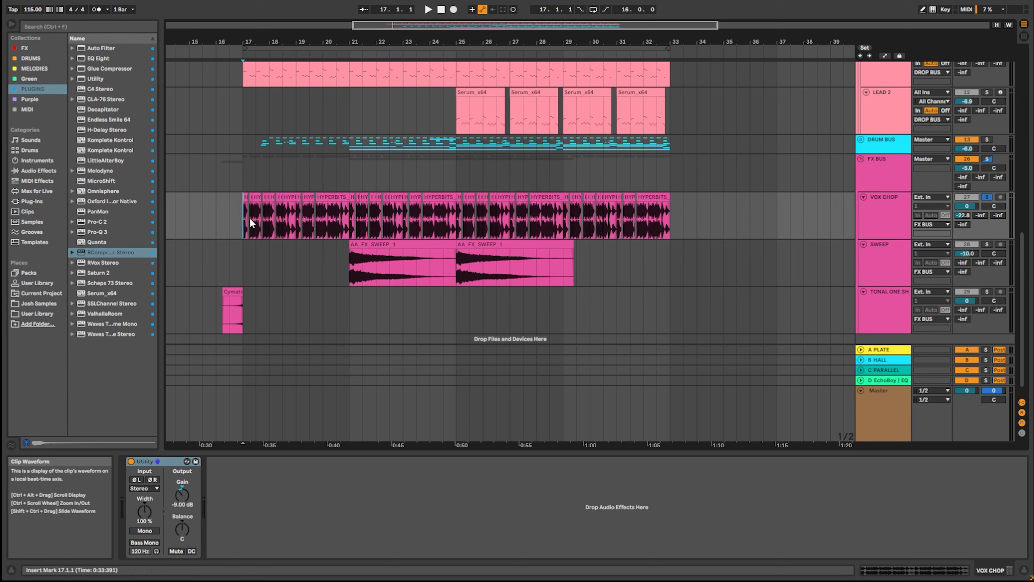
pyautogui.press('space')
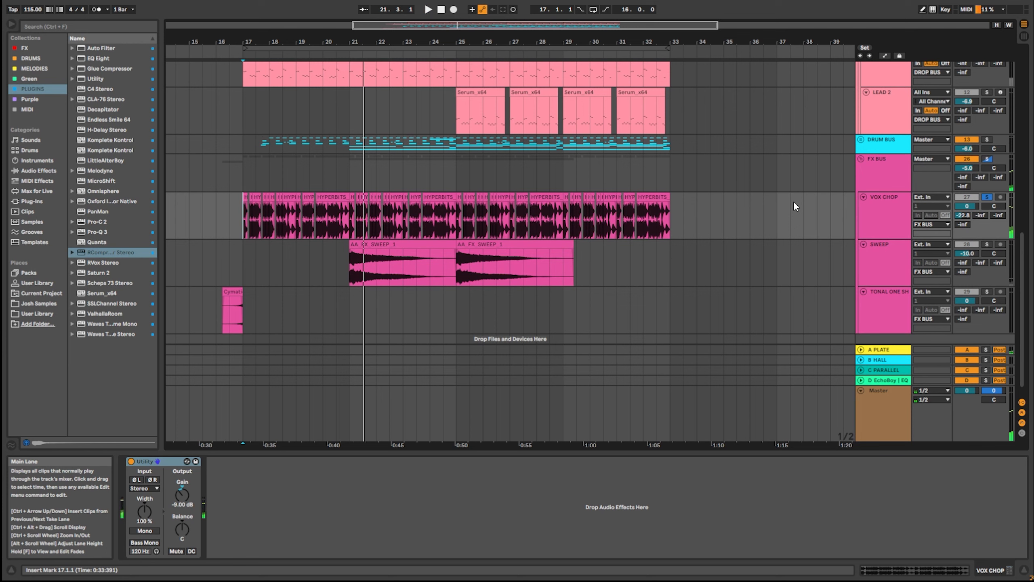
pyautogui.click(893, 173)
pyautogui.moveTo(203, 295)
pyautogui.mouseDown()
pyautogui.moveTo(562, 226)
pyautogui.moveTo(696, 228)
pyautogui.mouseUp()
pyautogui.click(674, 230)
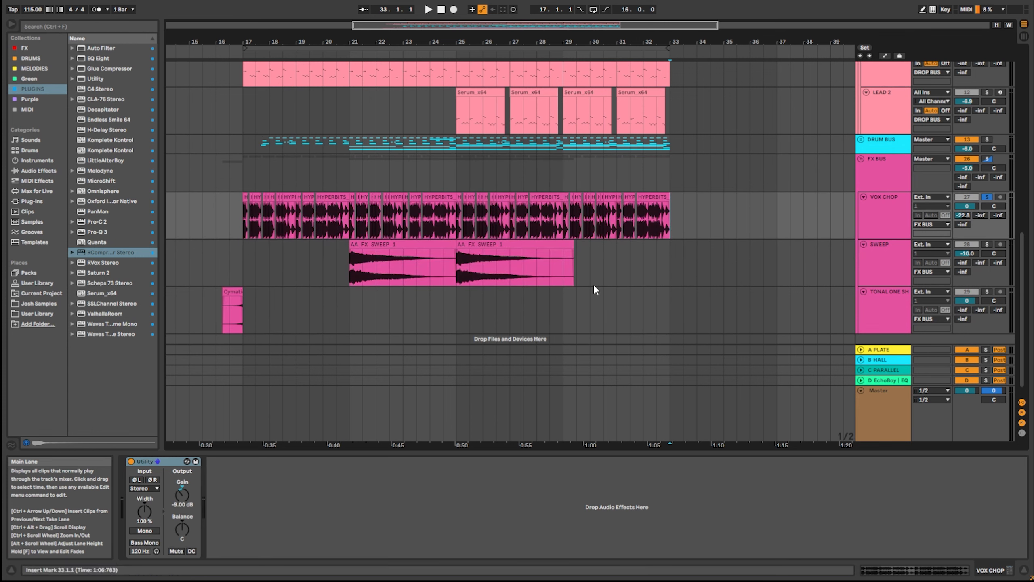
pyautogui.moveTo(217, 320); pyautogui.dragTo(243, 302)
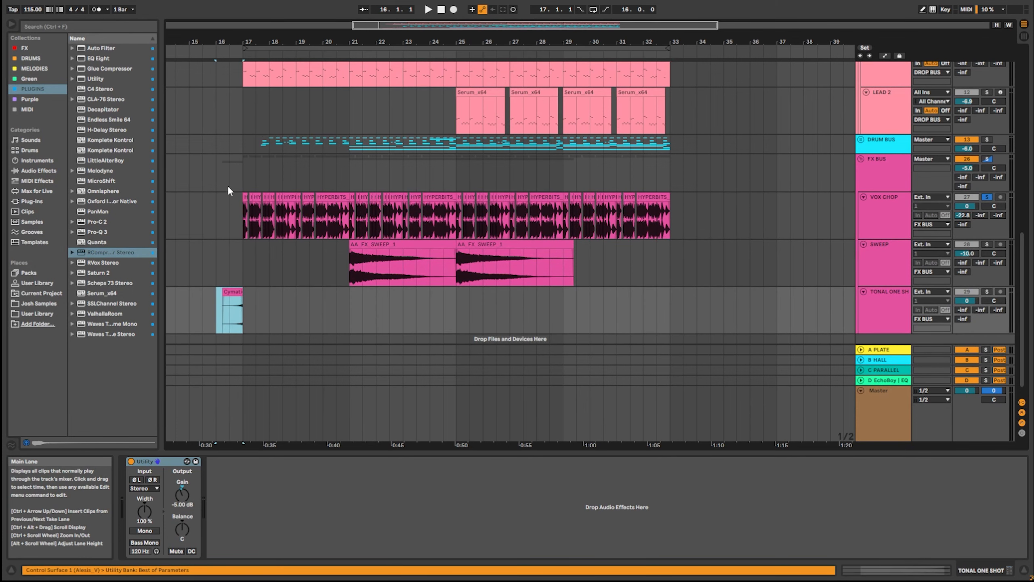
pyautogui.click(230, 232)
# - Solo the SWEEP track and play its first clip from bar 21
pyautogui.click(987, 245)
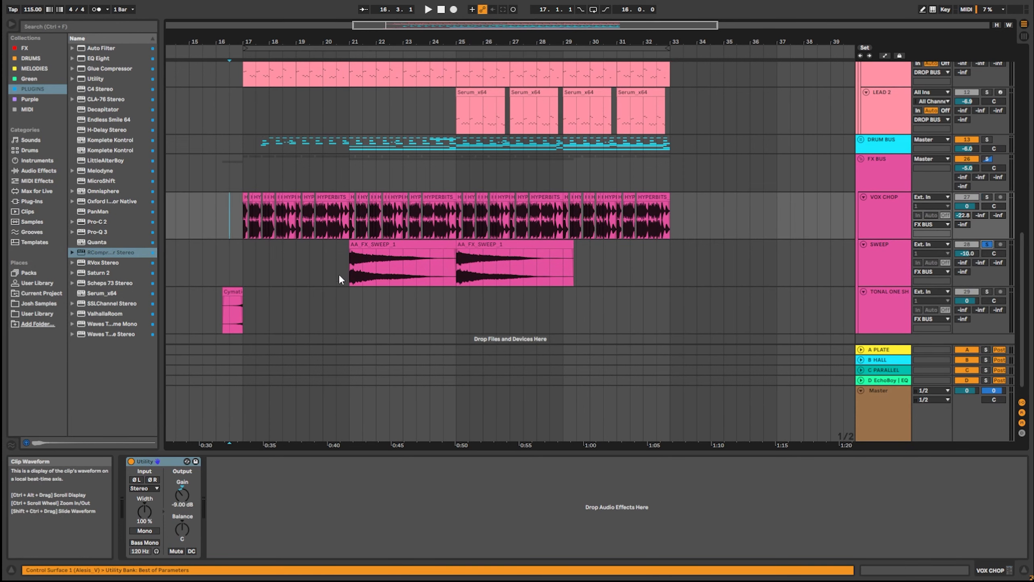
pyautogui.click(348, 255)
pyautogui.press('space')
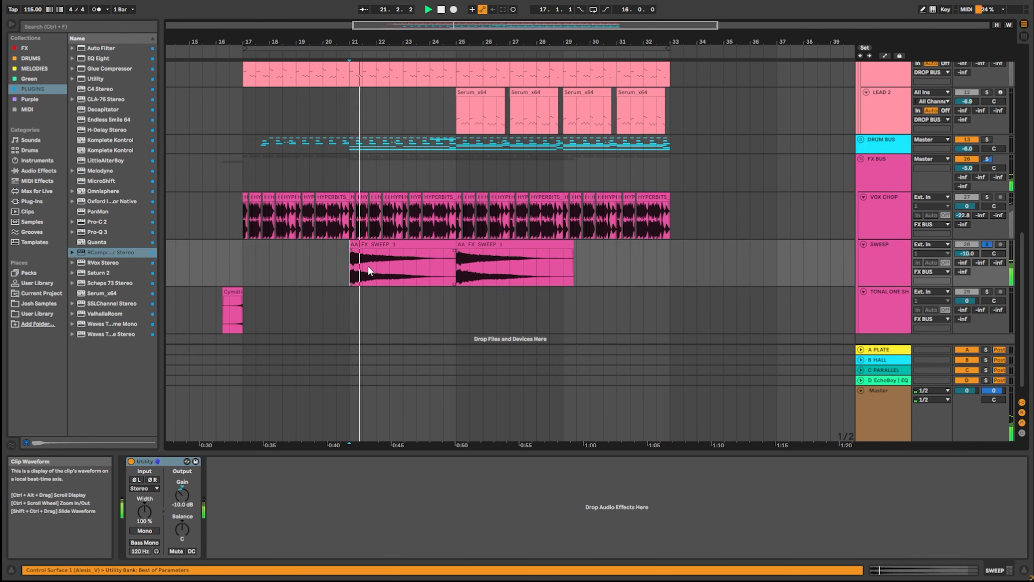
# - Solo the TONAL ONE SHOT track and play its clip from 16.3
pyautogui.click(985, 293)
pyautogui.press('space')
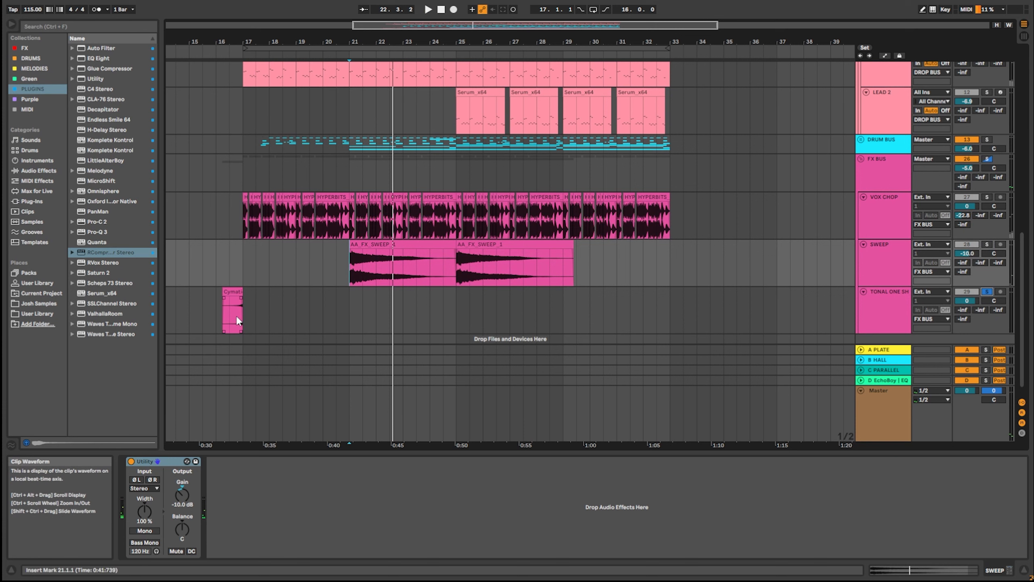
pyautogui.scroll(3, 235, 316)
pyautogui.click(235, 312)
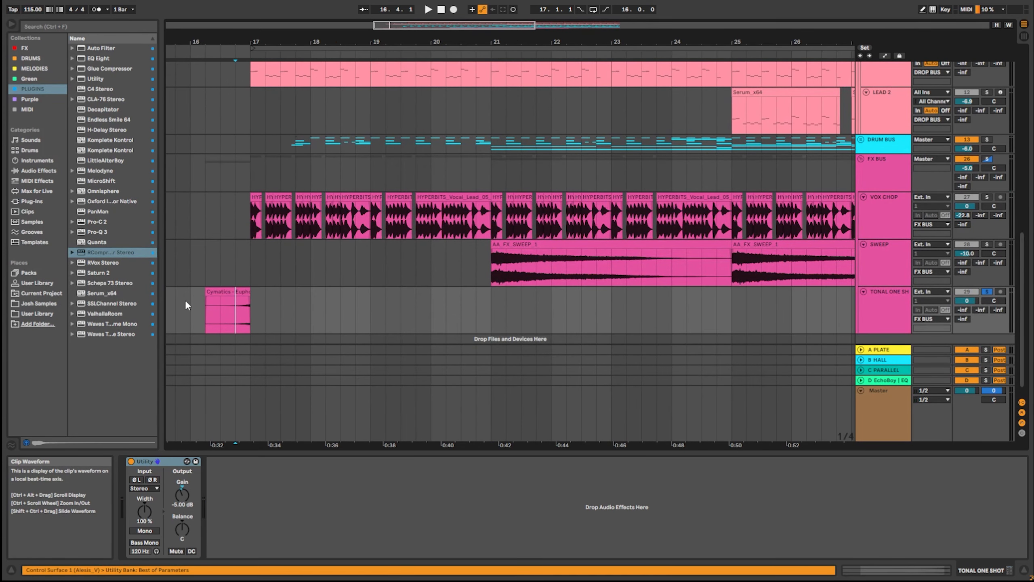
pyautogui.click(220, 309)
pyautogui.press('space')
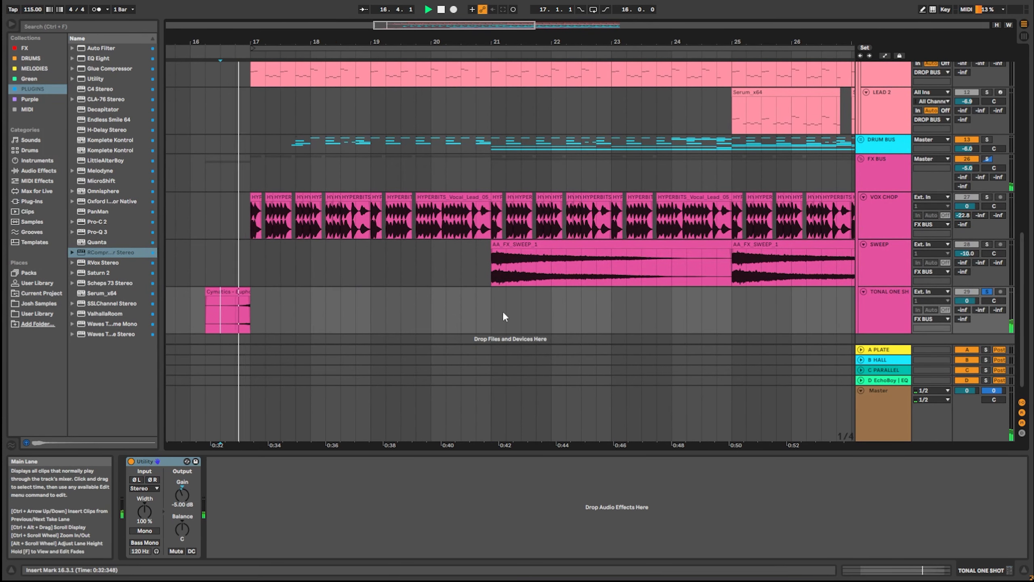